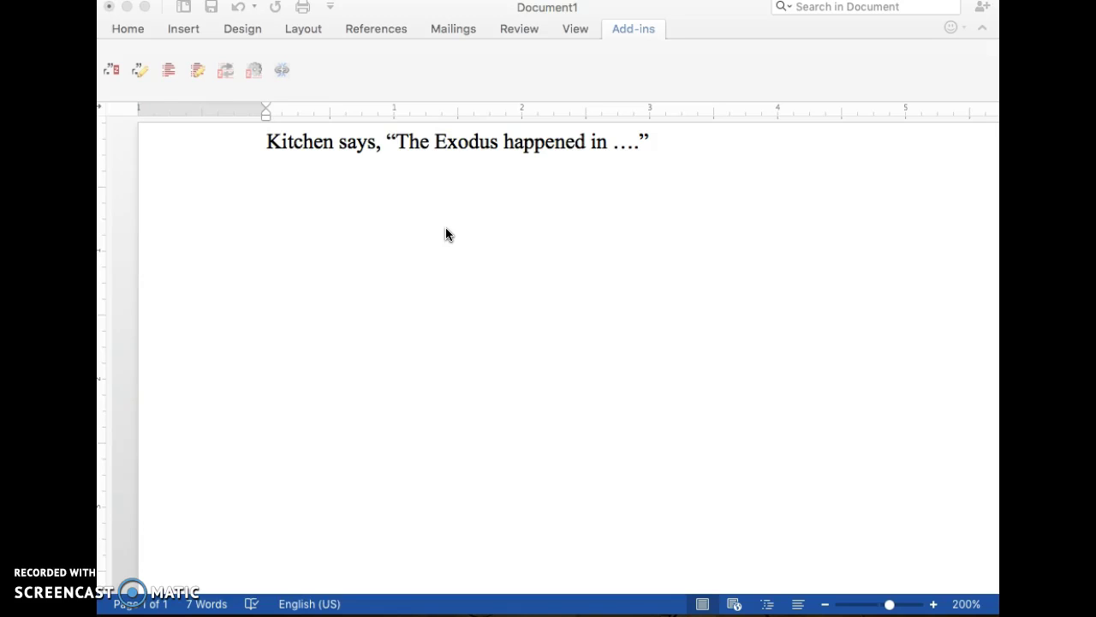
After the closing quote, set Zotero to SBL 2nd edition full-note footnotes stored as fields.
left_click(445, 228)
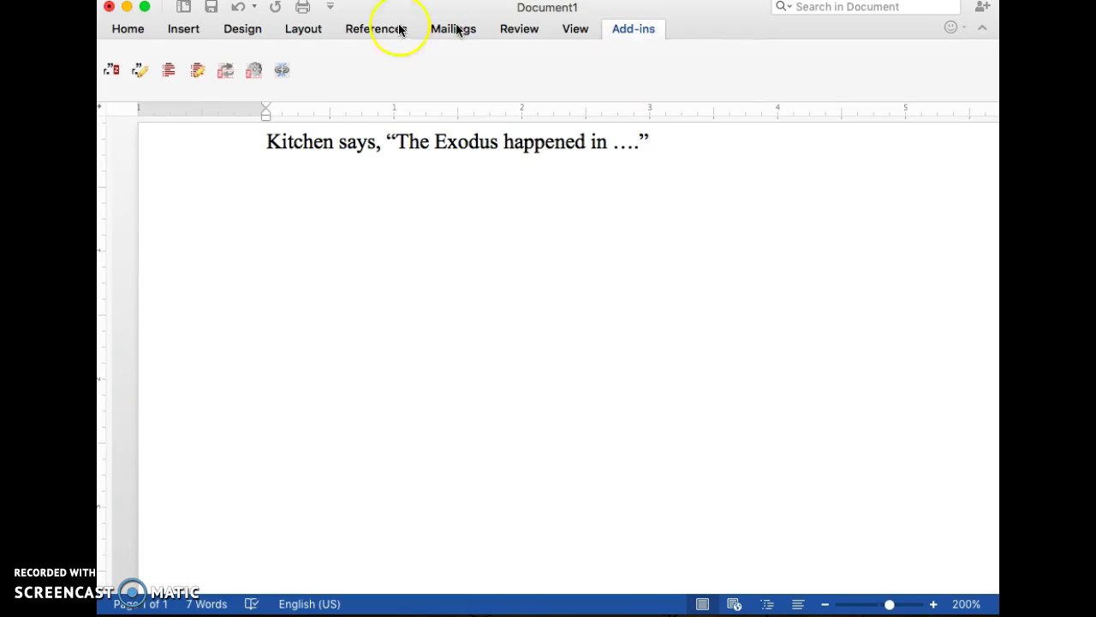
left_click(575, 77)
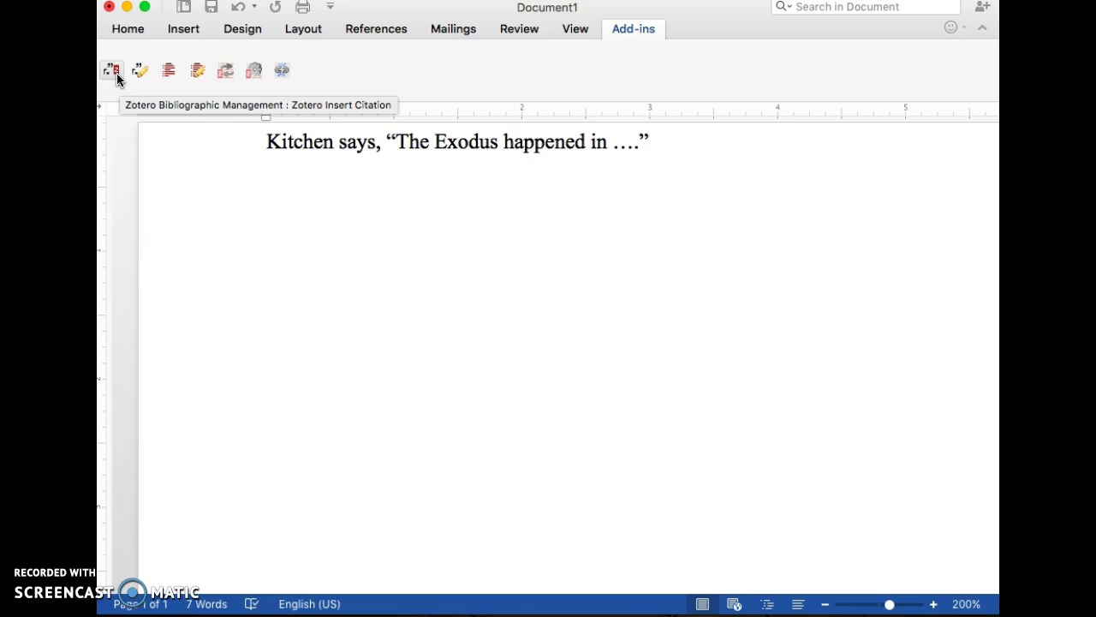
left_click(662, 148)
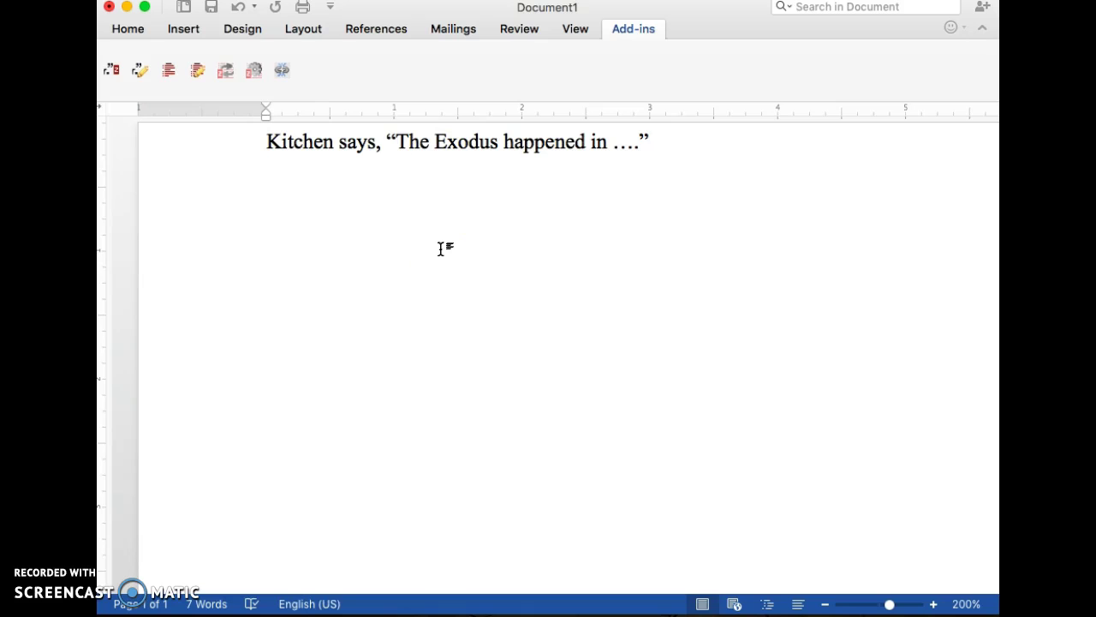
left_click(113, 71)
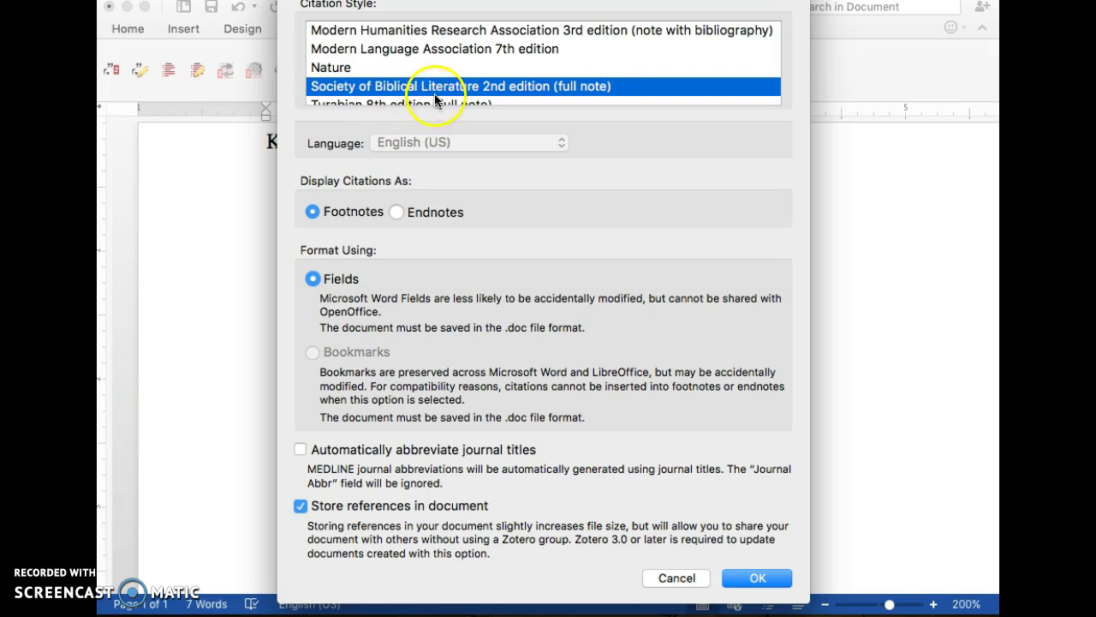
scroll(426, 91, "down", 2)
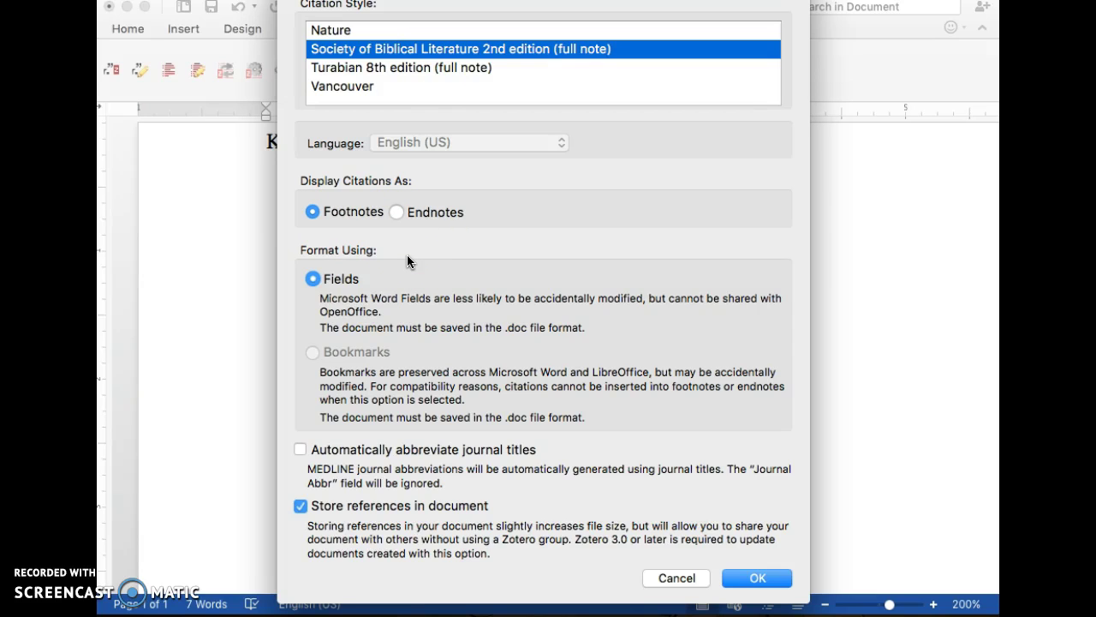
left_click(301, 451)
left_click(301, 451)
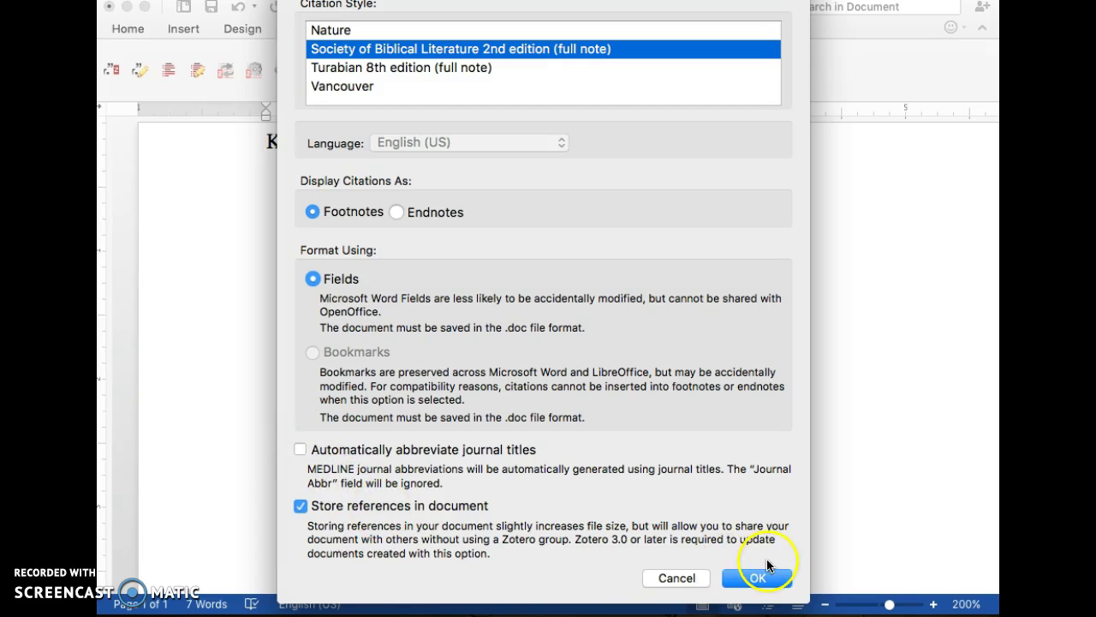
left_click(764, 578)
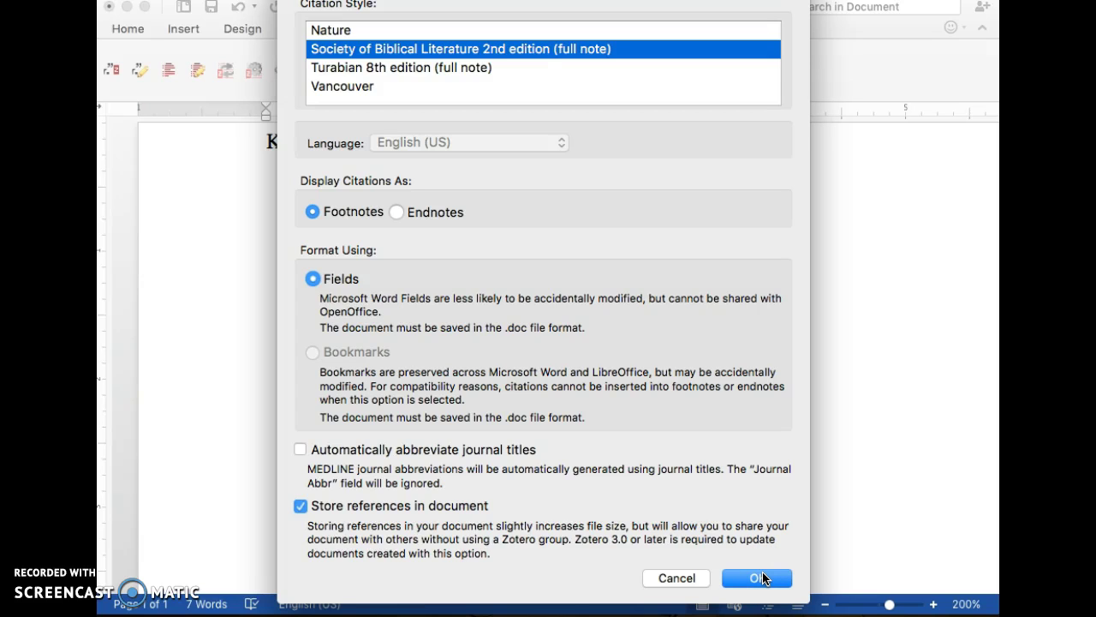
left_click(760, 578)
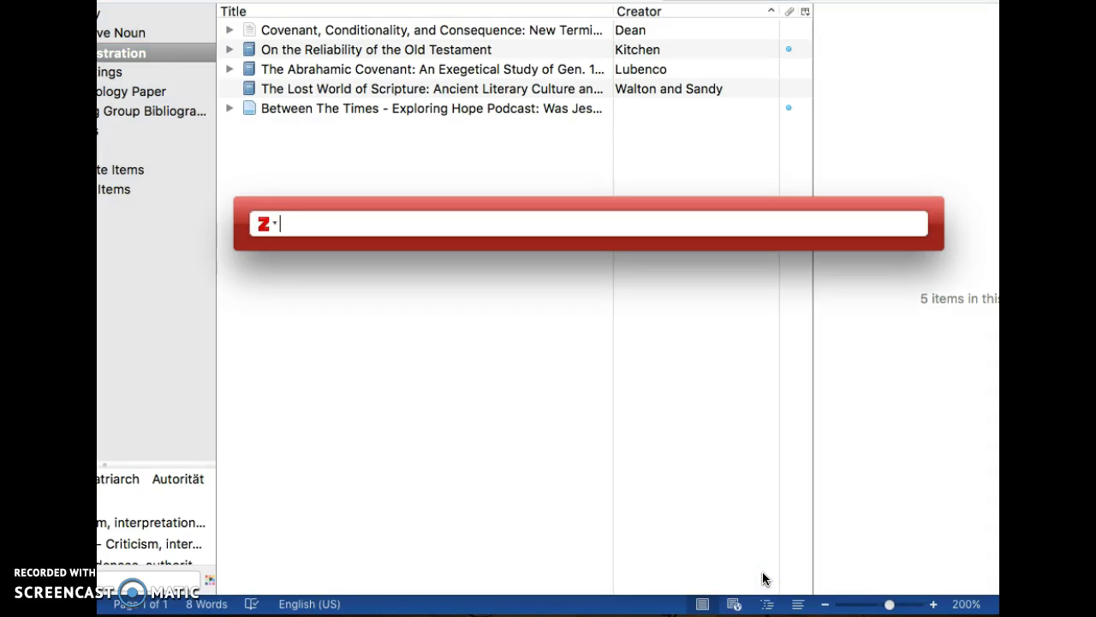
Search 'kitchen' and select Kitchen's 2003 book On the Reliability of the Old Testament.
type("kitchen")
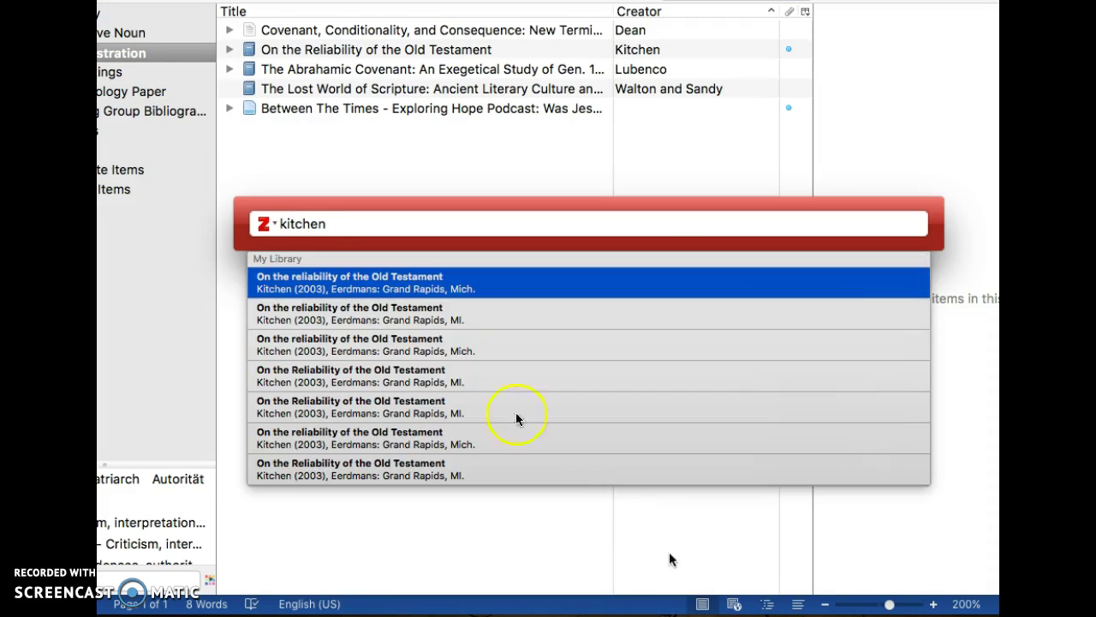
left_click(373, 318)
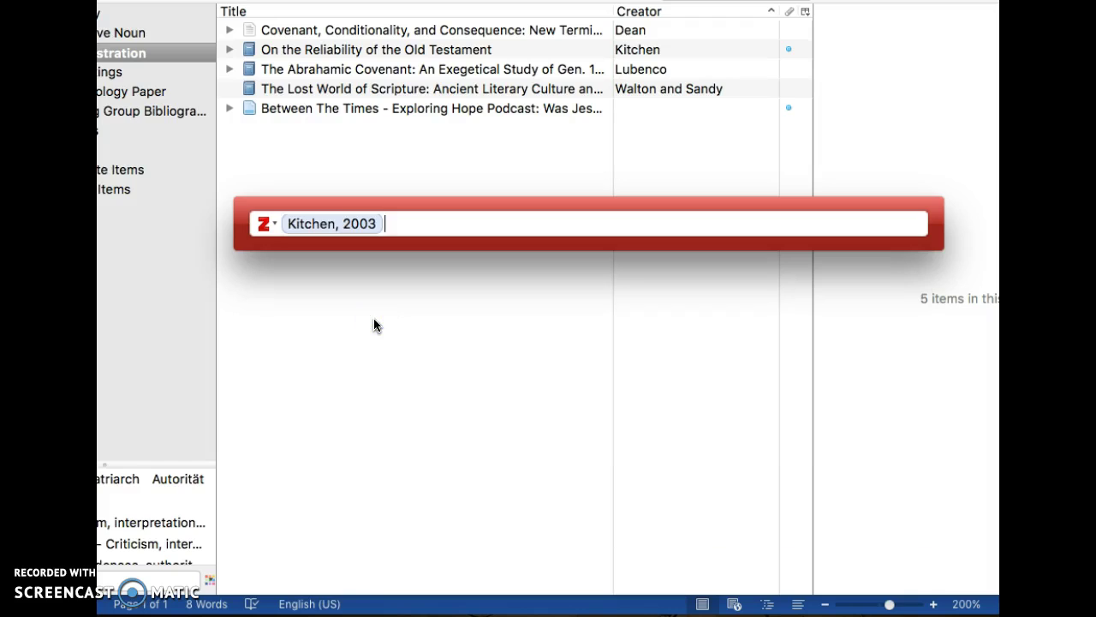
left_click(316, 230)
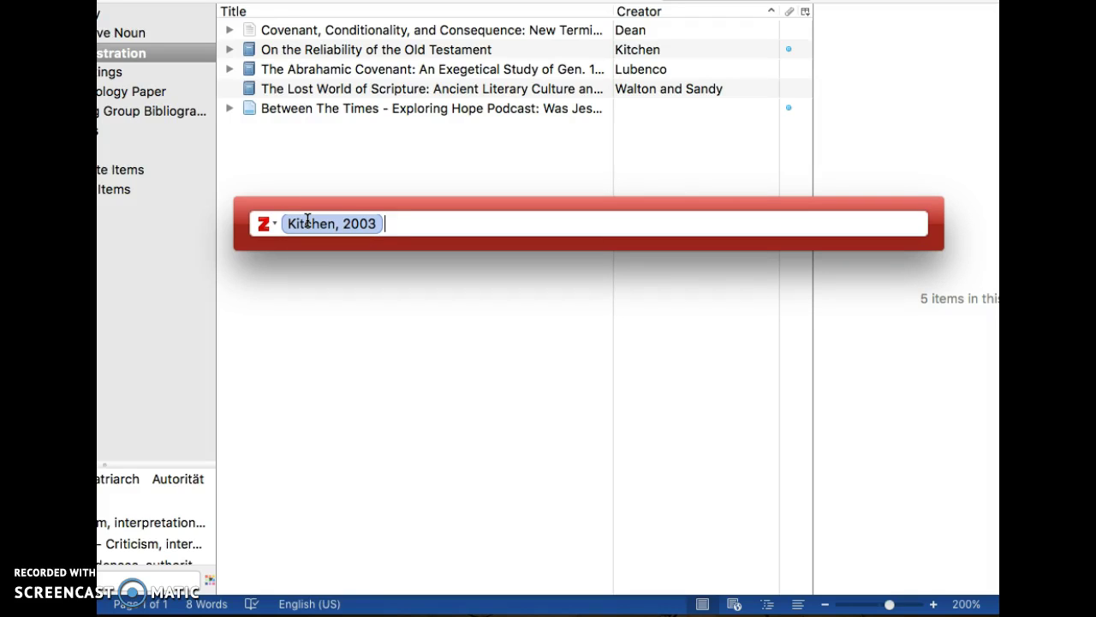
left_click(308, 220)
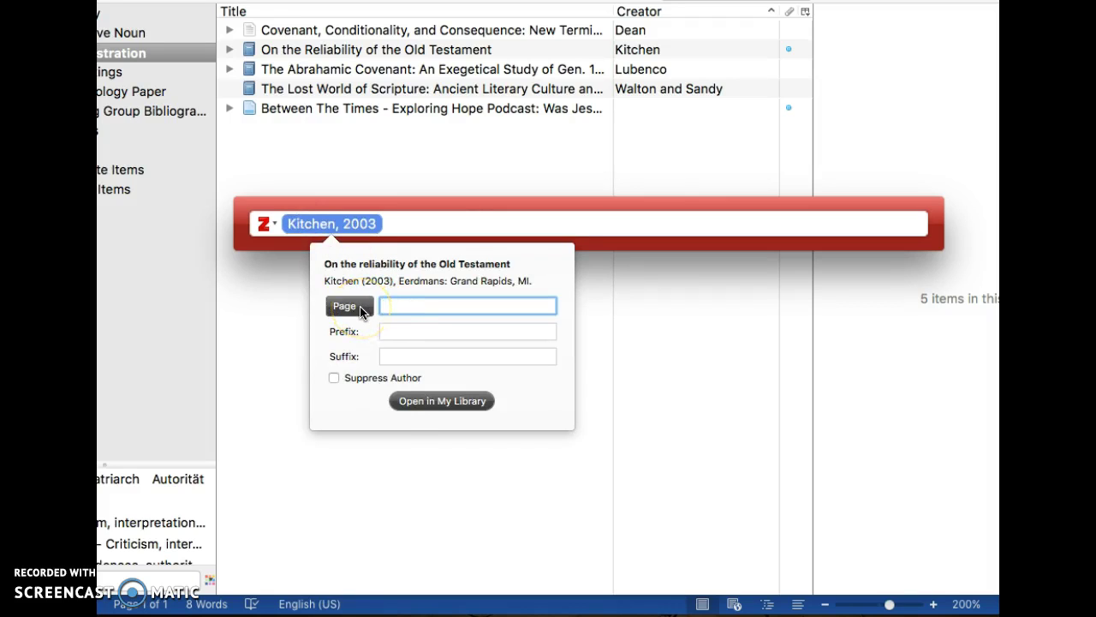
Set the Kitchen citation's locator to page 133.
left_click(361, 310)
left_click(360, 326)
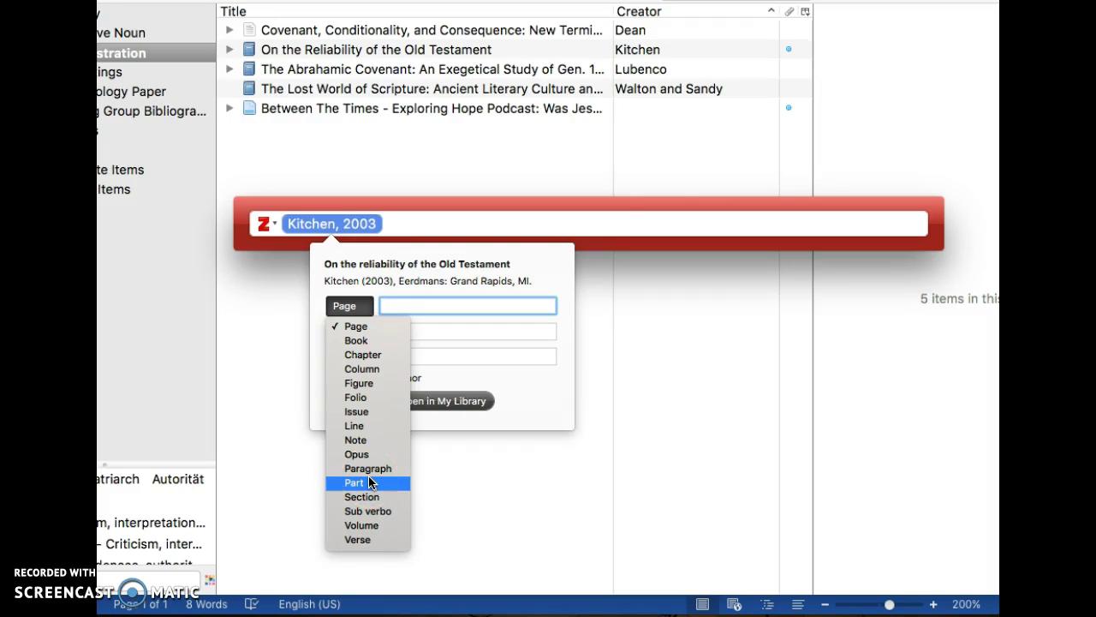
left_click_drag(369, 484, 373, 494)
left_click_drag(372, 494, 407, 306)
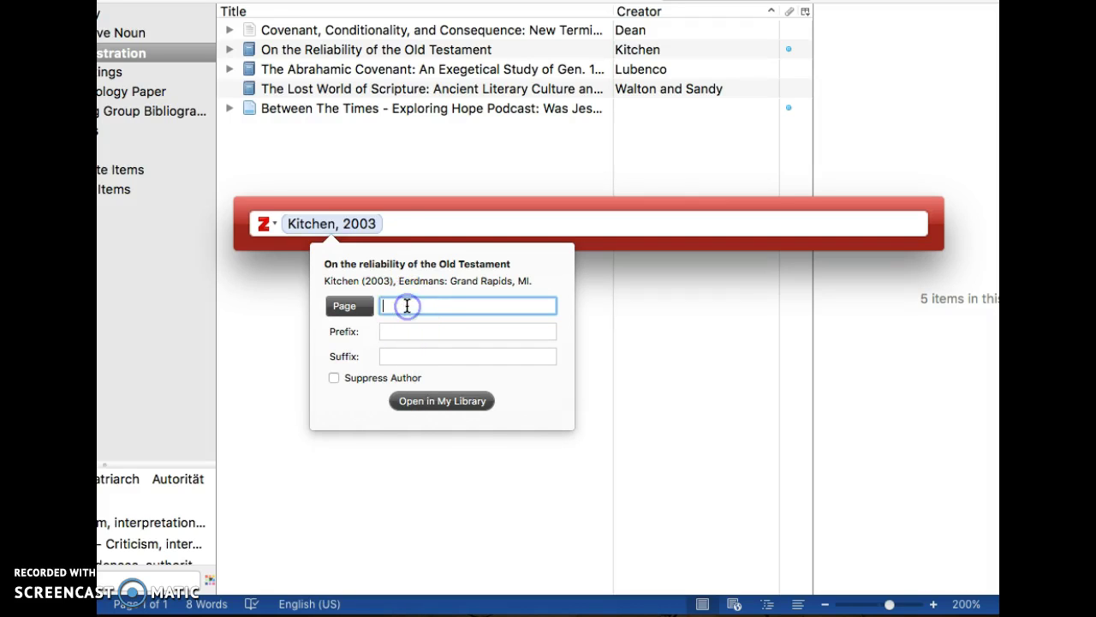
type("133.")
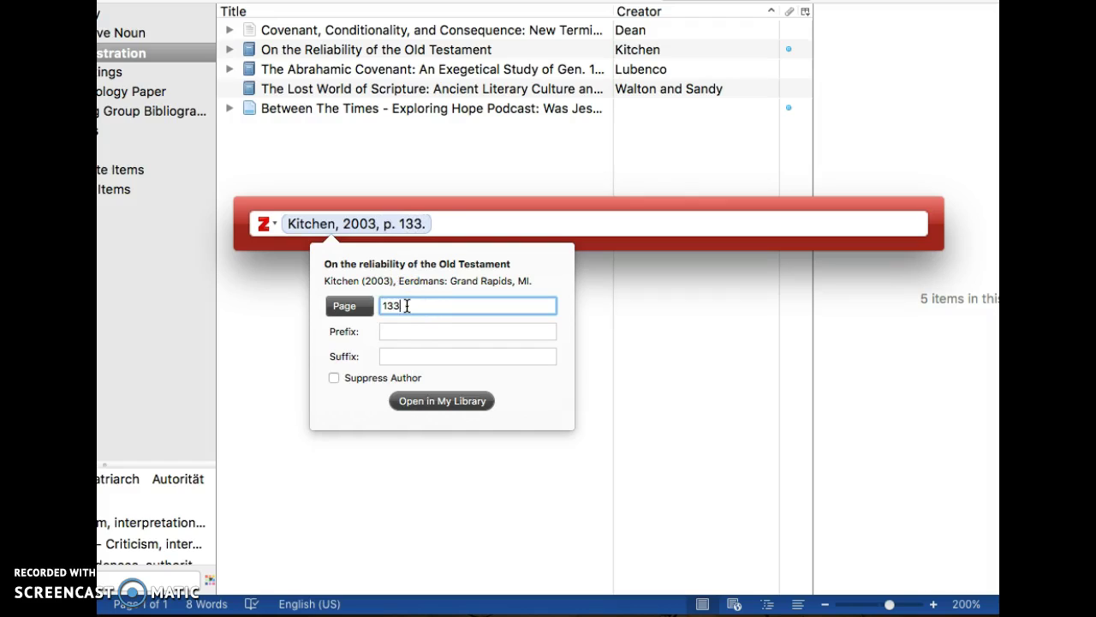
key("BackSpace")
Leave prefix and suffix empty and insert the Kitchen citation as footnote 1.
left_click(397, 328)
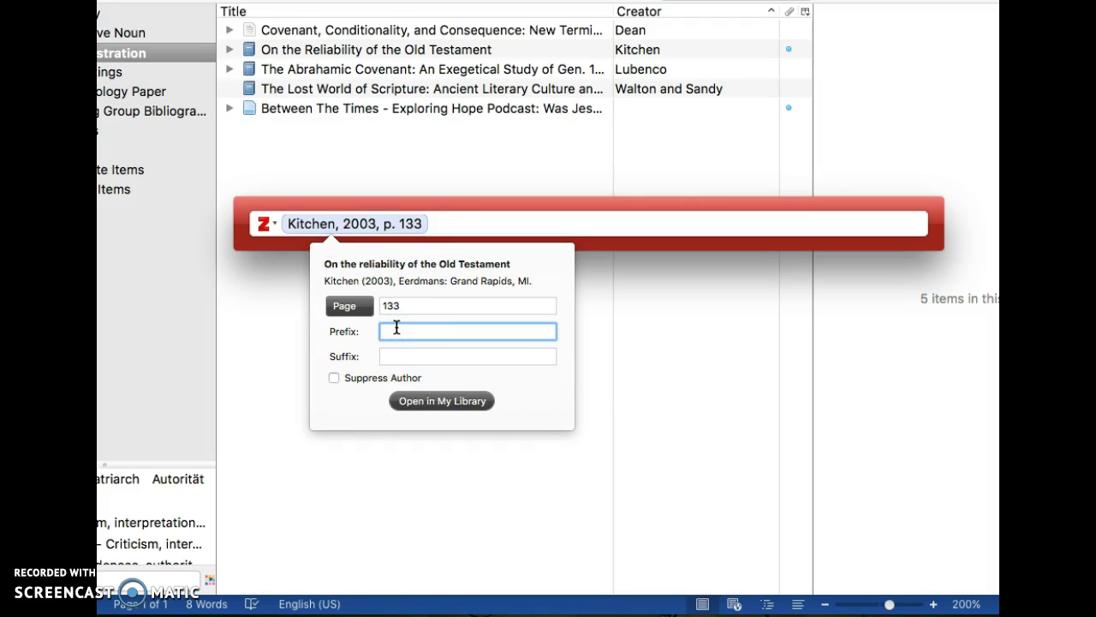
type("See a")
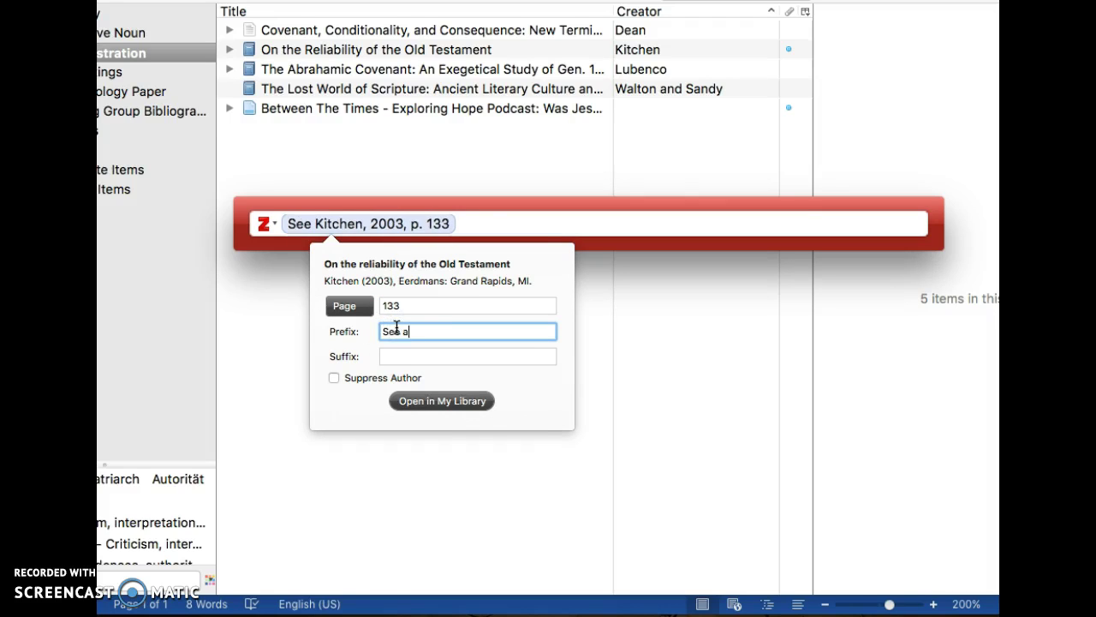
type("lso")
key("BackSpace")
key("BackSpace")
key("BackSpace")
key("BackSpace")
key("BackSpace")
key("BackSpace")
key("BackSpace")
key("BackSpace")
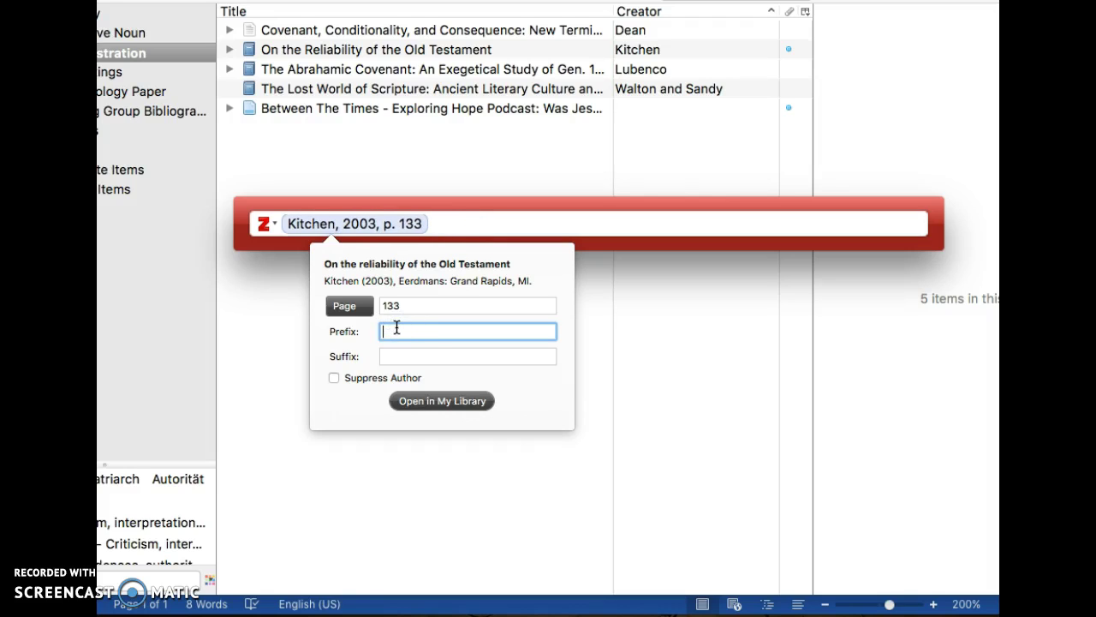
left_click(414, 355)
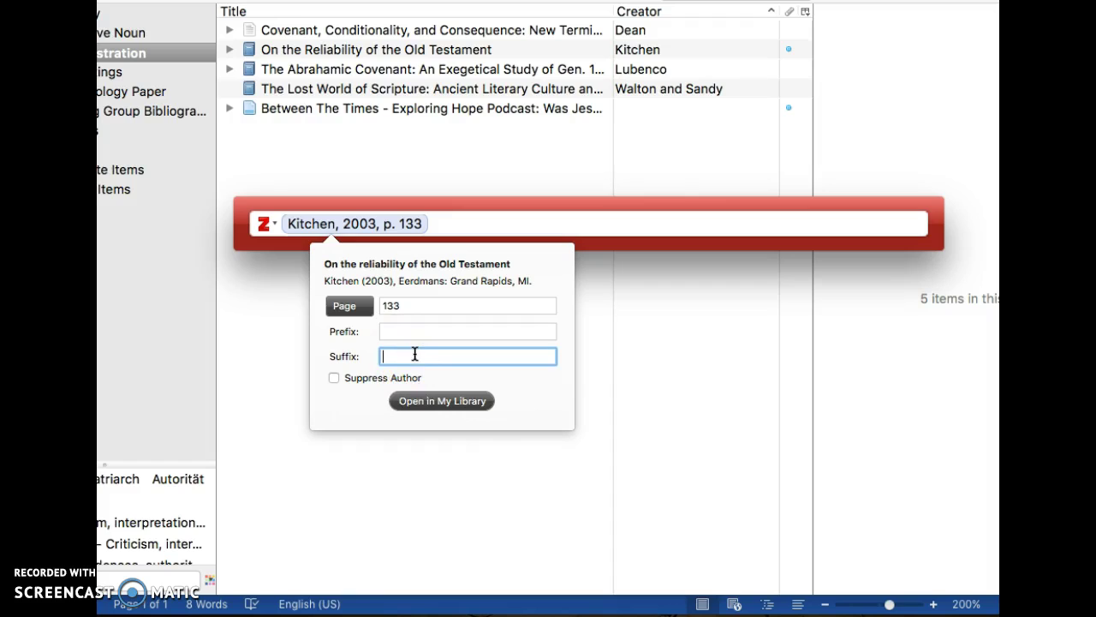
type("f")
key("BackSpace")
type("fsads")
key("BackSpace")
key("BackSpace")
key("BackSpace")
key("BackSpace")
key("BackSpace")
key("Return")
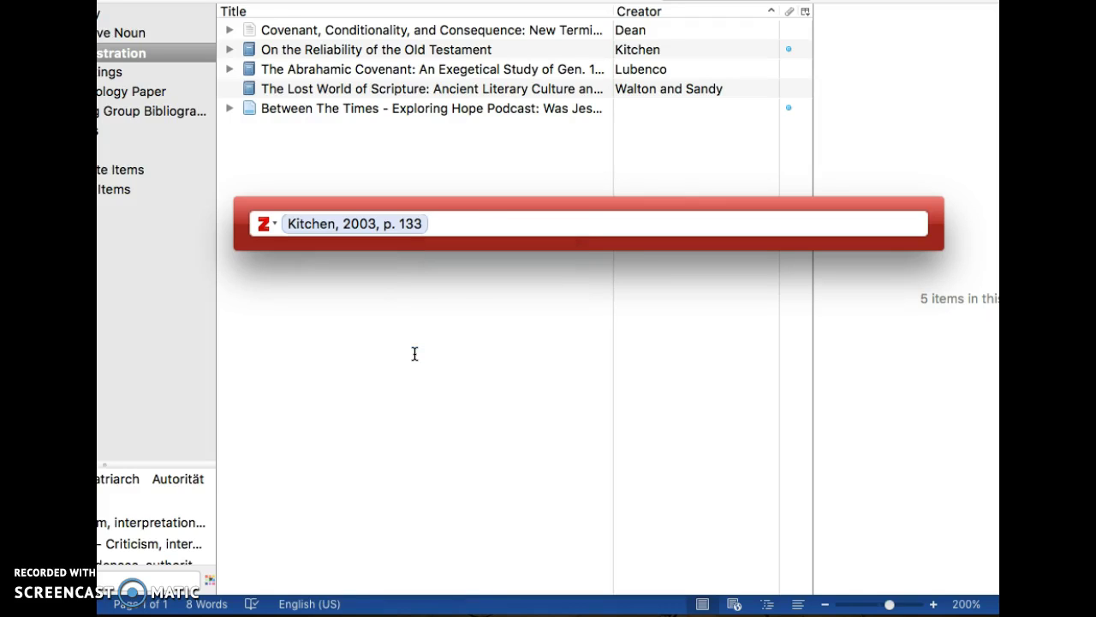
left_click(455, 239)
key("Return")
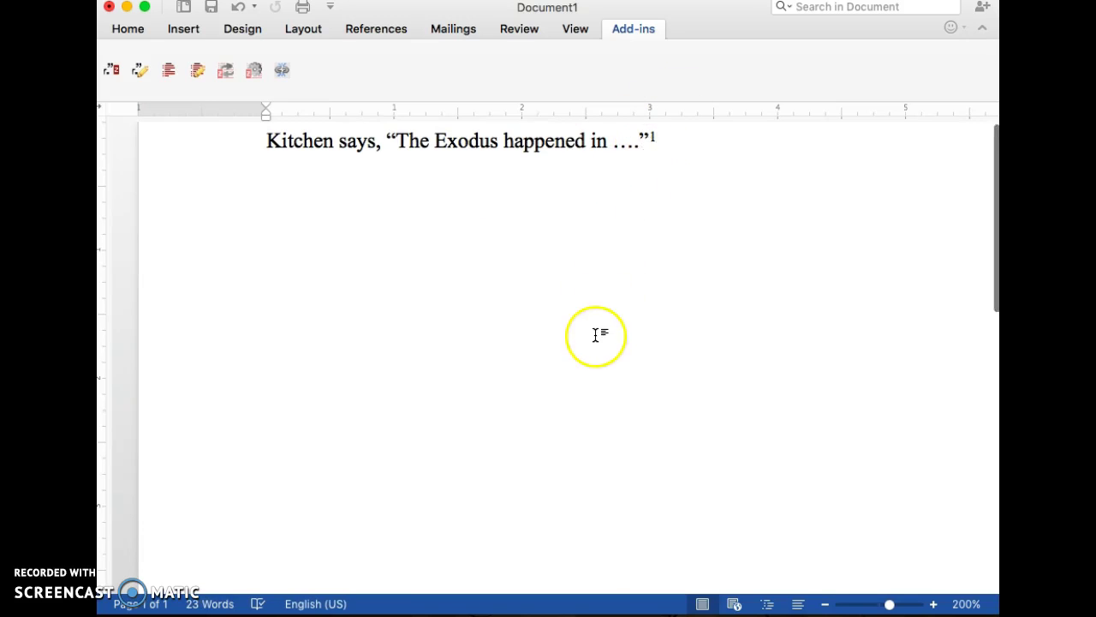
After footnote 1, add 'But Lubenco says,' and begin a new Zotero citation there.
scroll(596, 335, "down", 5)
scroll(595, 335, "down", 3)
scroll(595, 335, "down", 3)
scroll(595, 334, "down", 3)
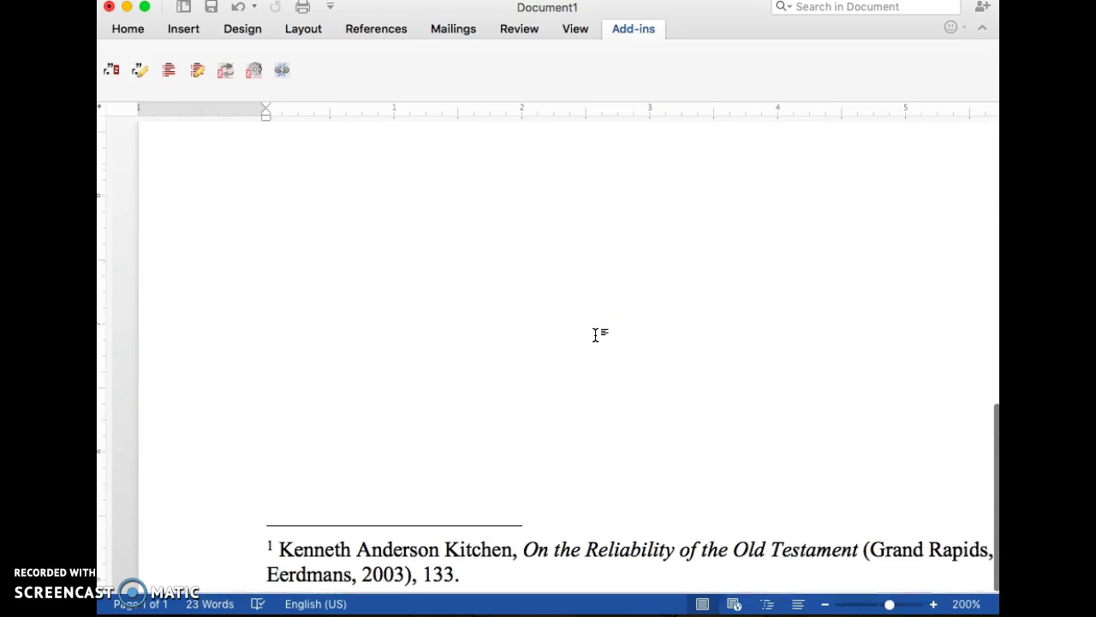
scroll(595, 335, "down", 2)
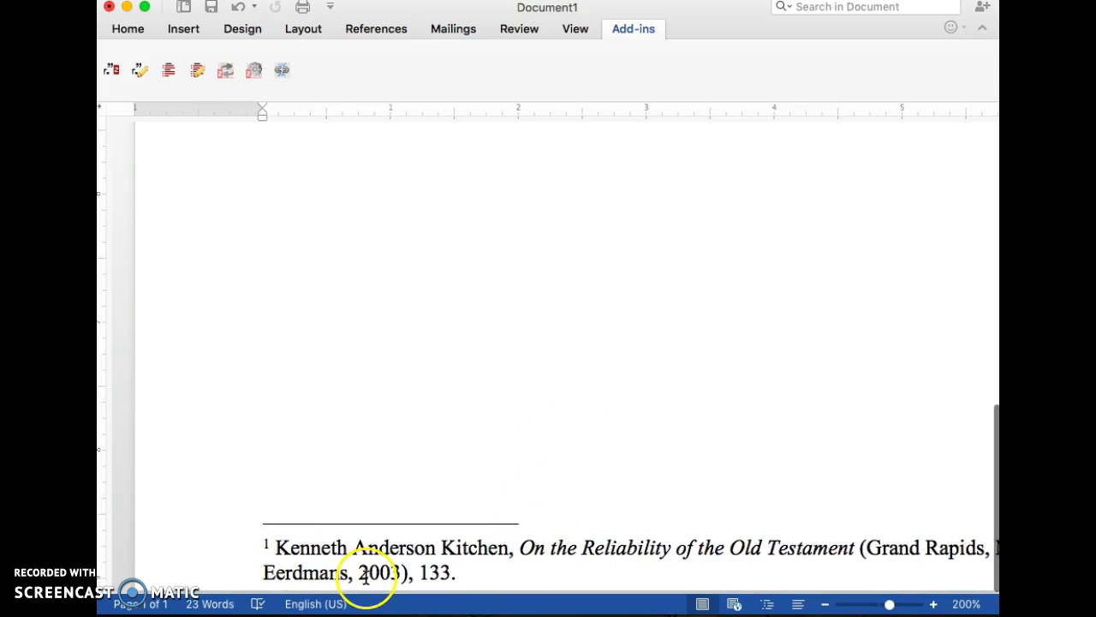
scroll(558, 559, "right", 1)
scroll(558, 559, "right", 3)
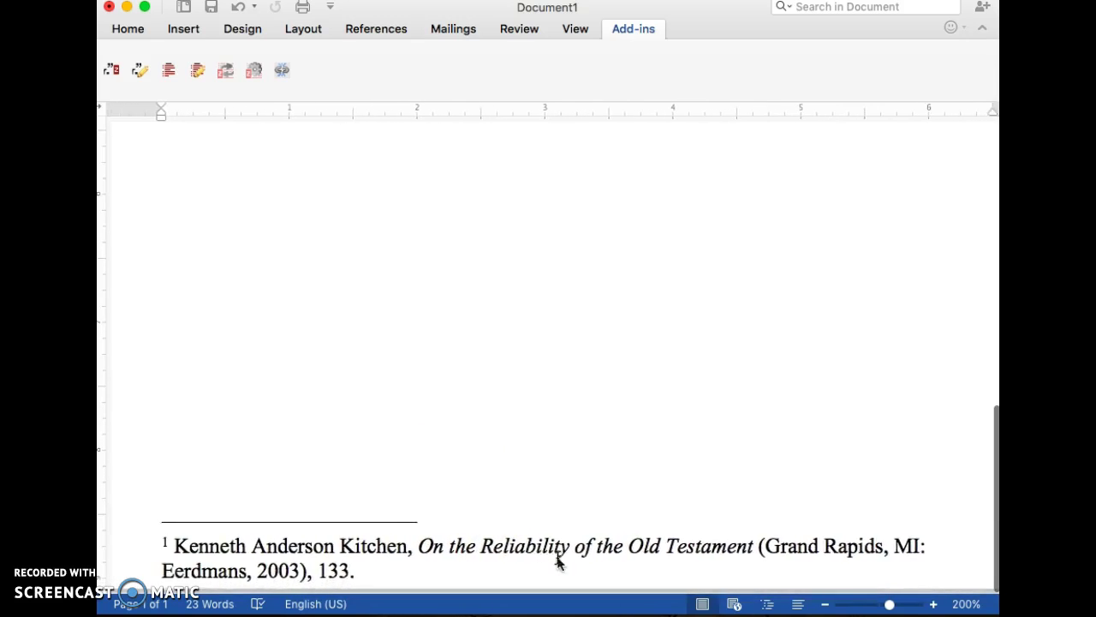
scroll(558, 561, "left", 1)
scroll(558, 561, "left", 1)
scroll(557, 561, "up", 10)
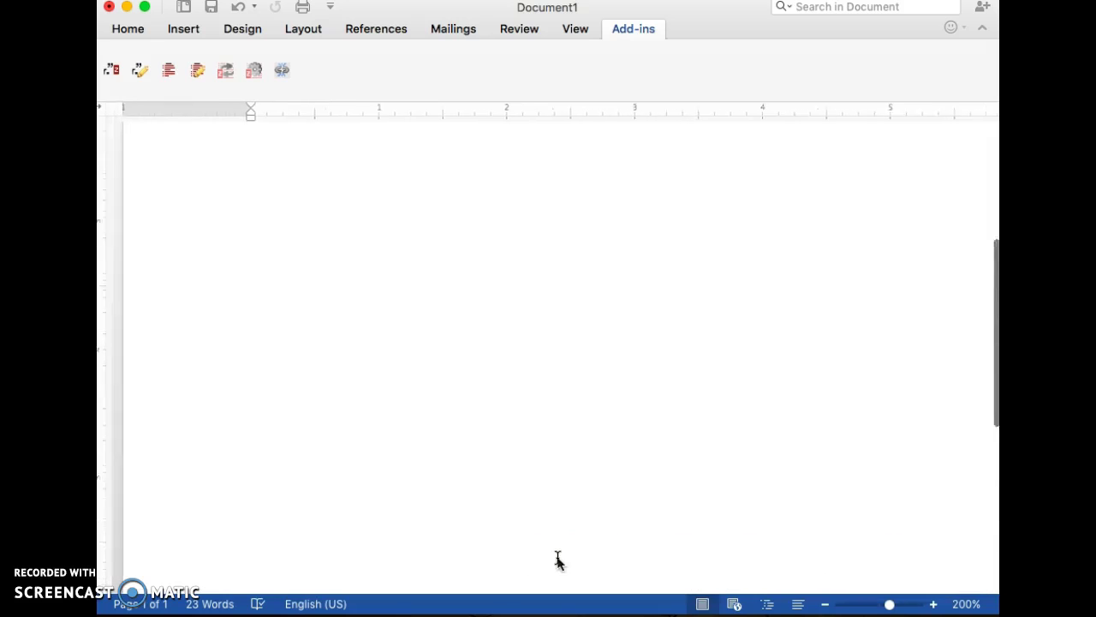
scroll(558, 561, "up", 5)
type("Bu")
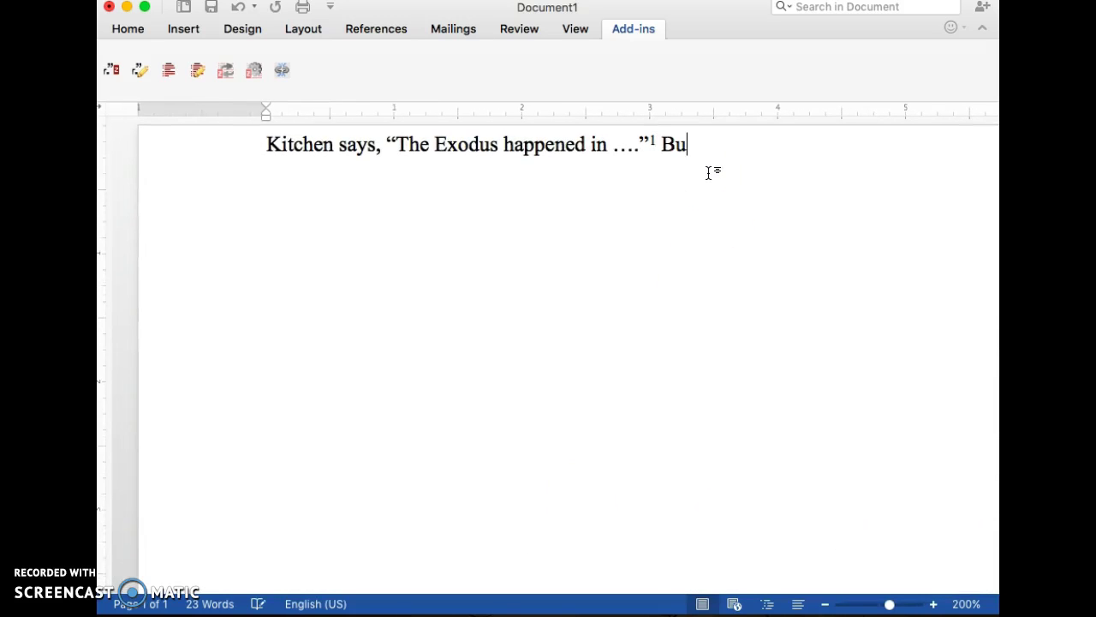
type(" Lu")
key("BackSpace")
type("Lubenco")
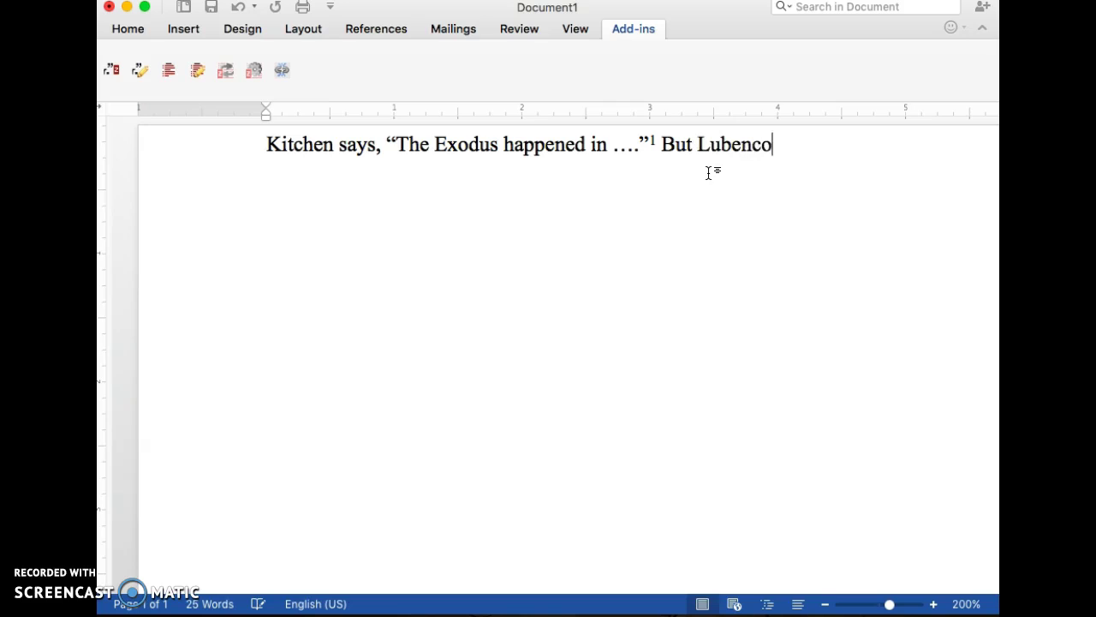
type(" says, …")
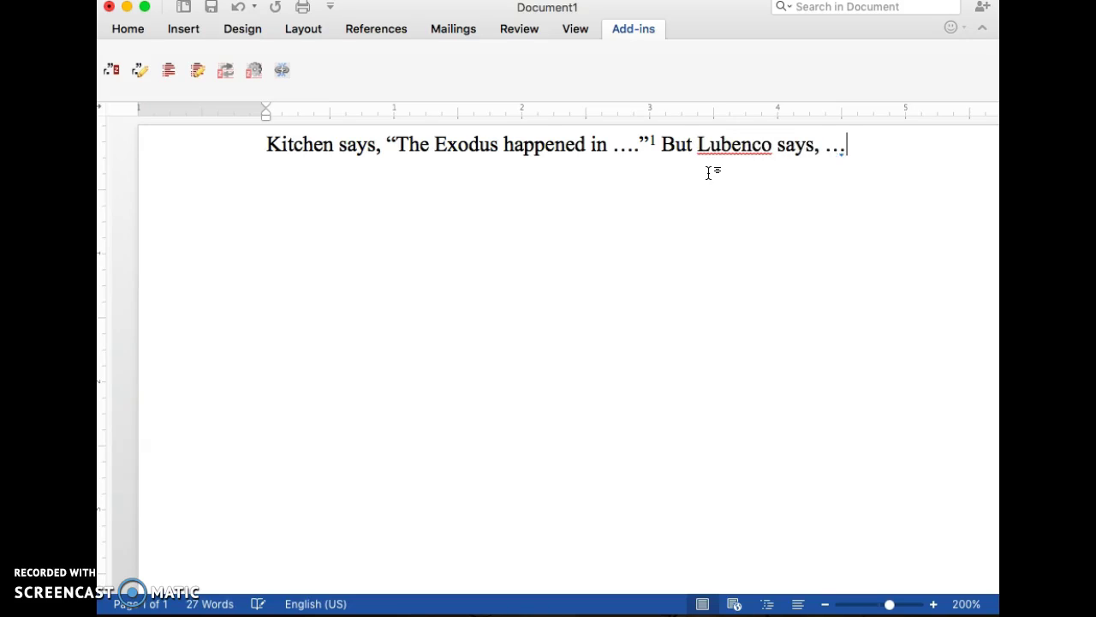
left_click(483, 107)
left_click(111, 69)
Select Lubenco's 2005 Abrahamic covenant book from the 'luben' search and give it page 23.
left_click(426, 220)
type("lube")
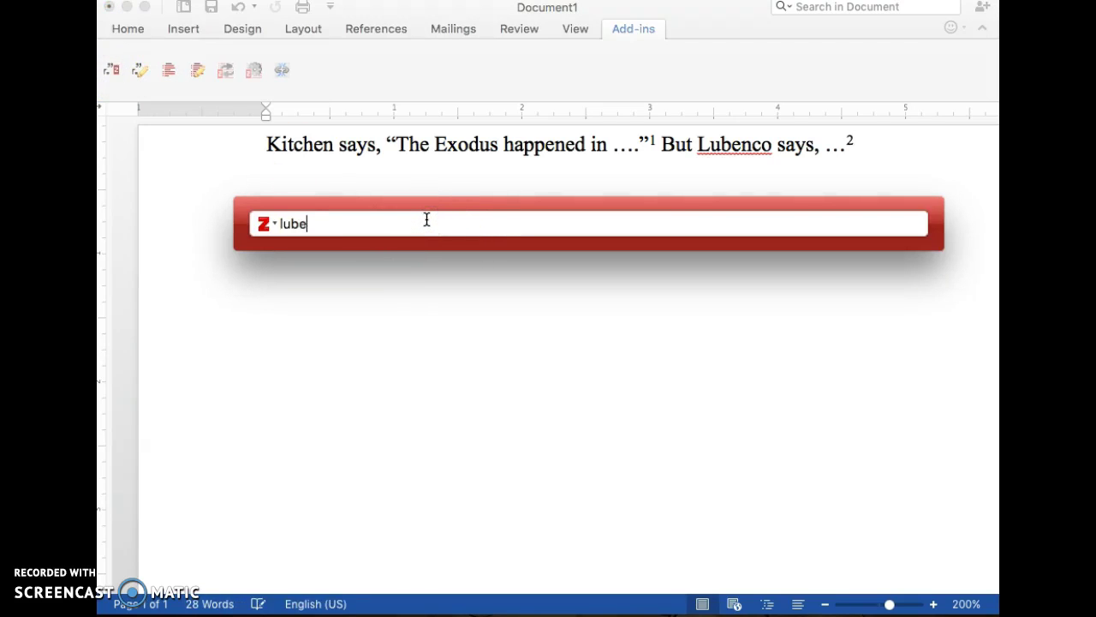
type("n")
key("Return")
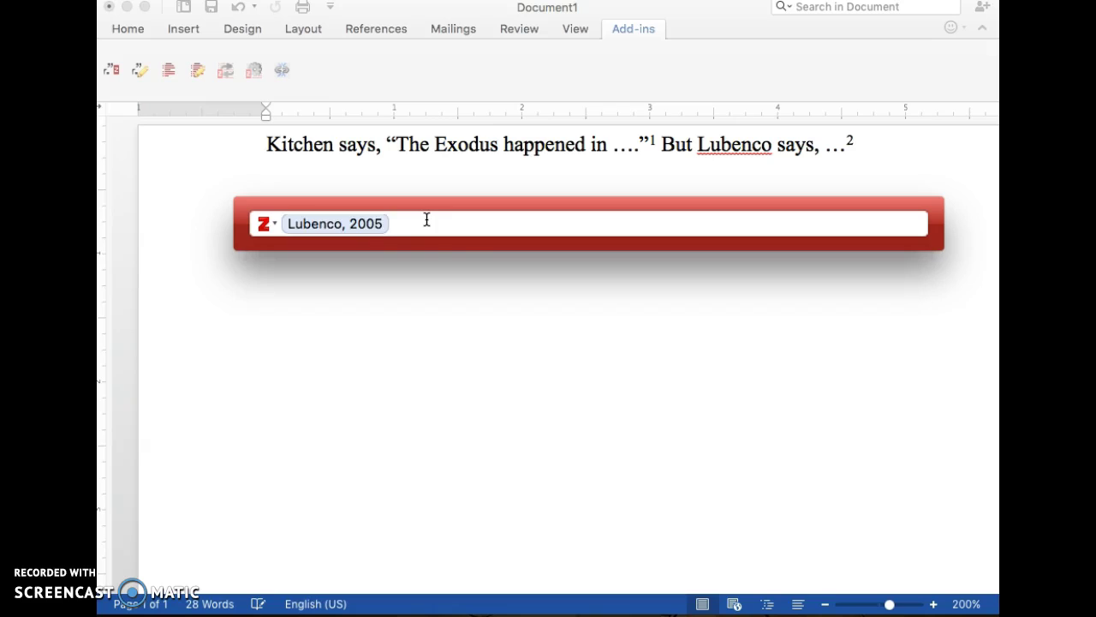
left_click(361, 224)
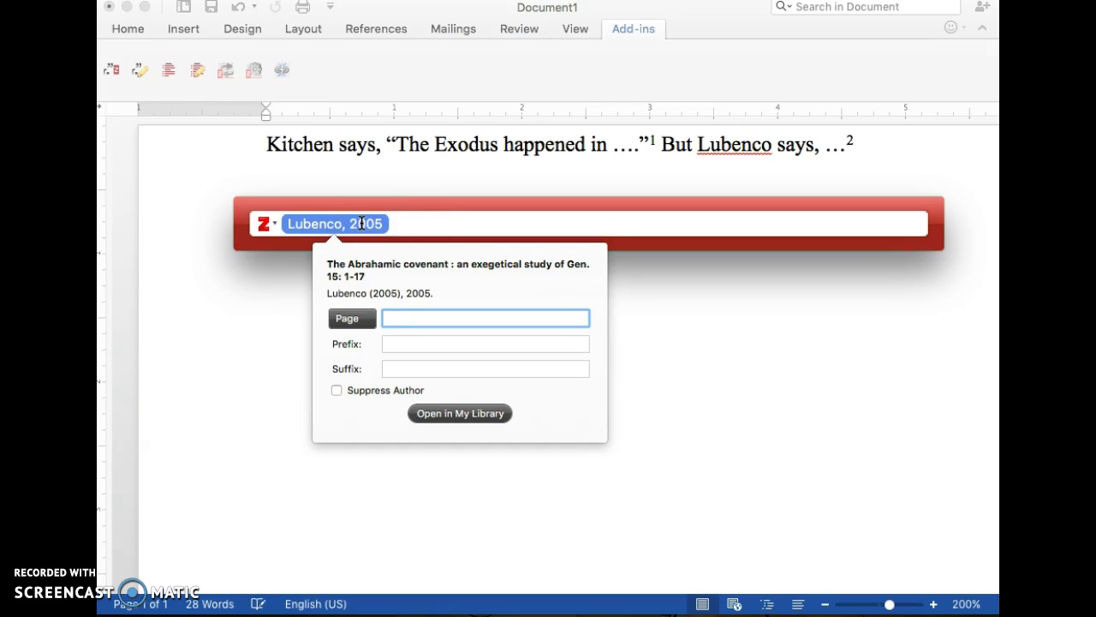
type("23")
key("Return")
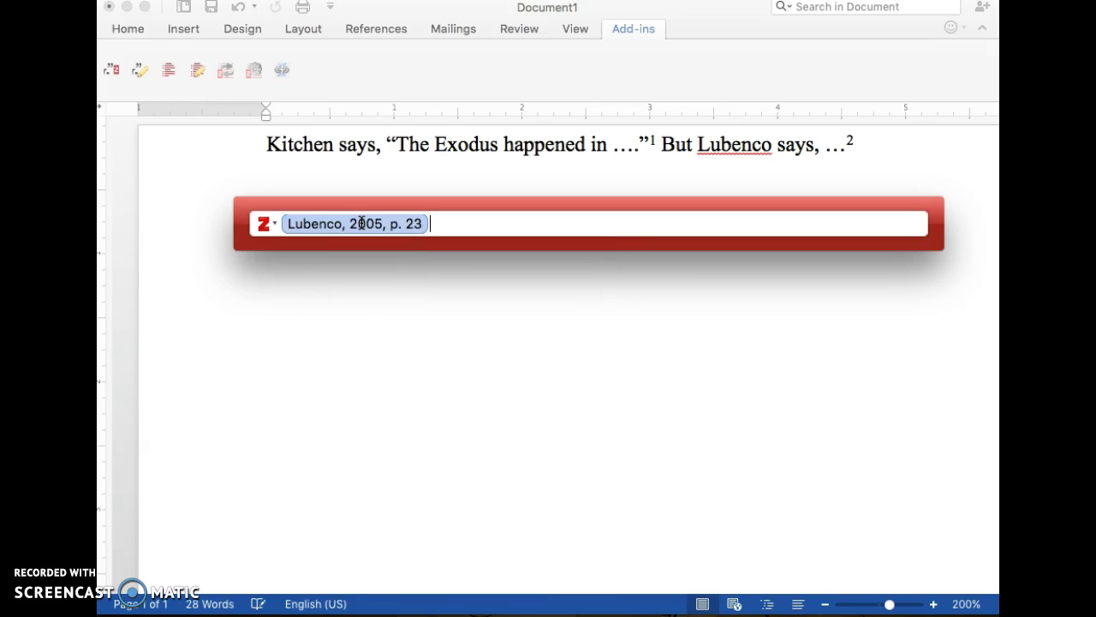
key("Return")
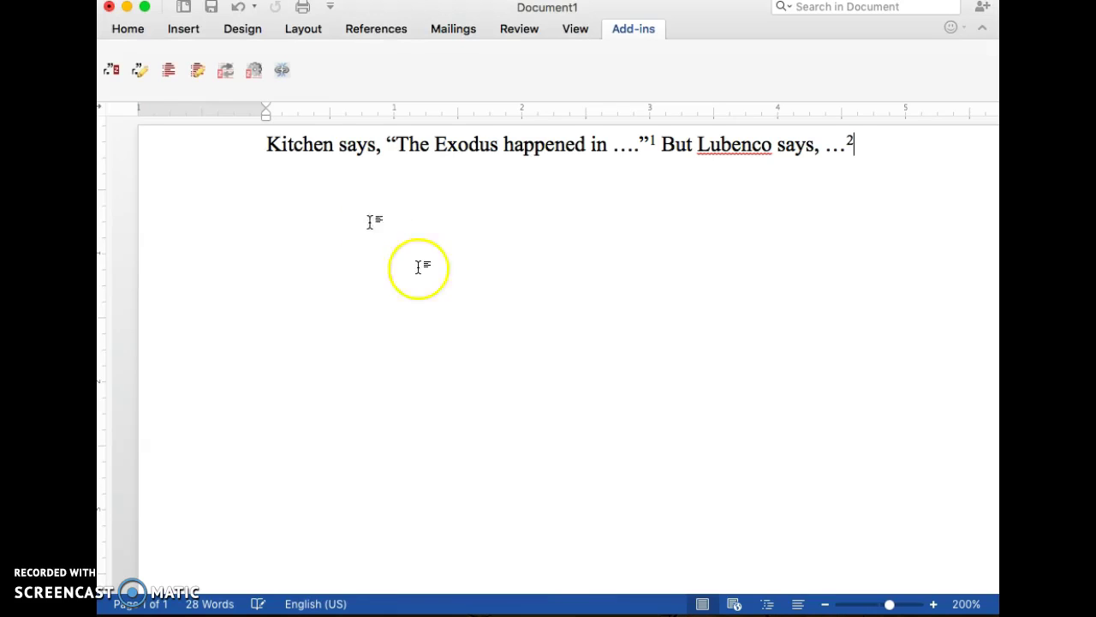
scroll(462, 342, "down", 10)
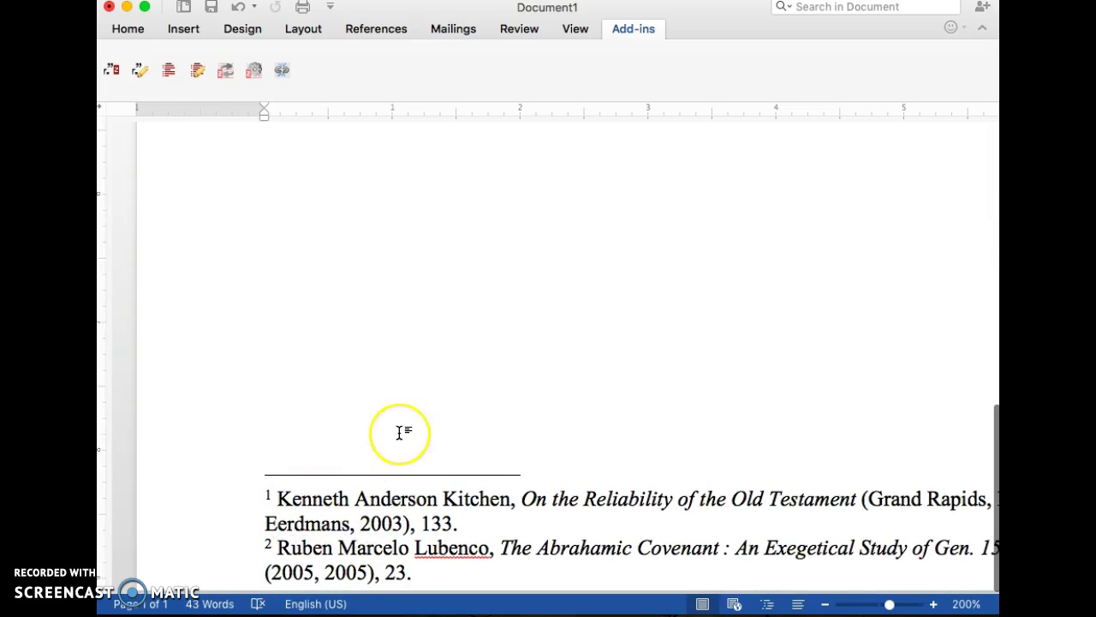
scroll(399, 433, "up", 2)
scroll(399, 433, "up", 5)
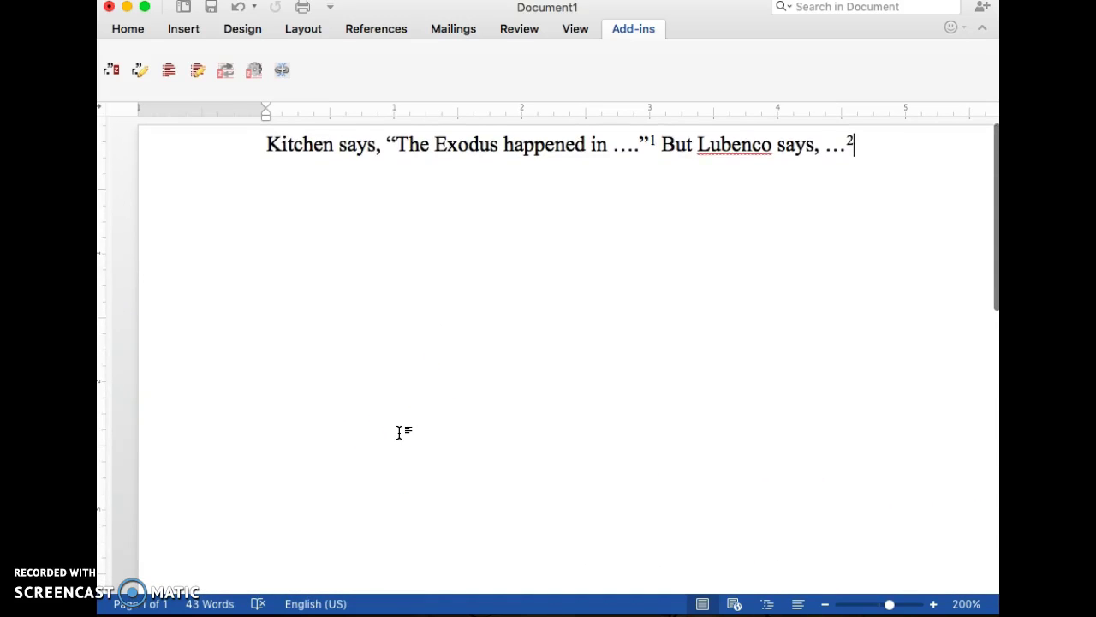
scroll(399, 433, "down", 4)
scroll(400, 433, "down", 2)
scroll(399, 432, "up", 1)
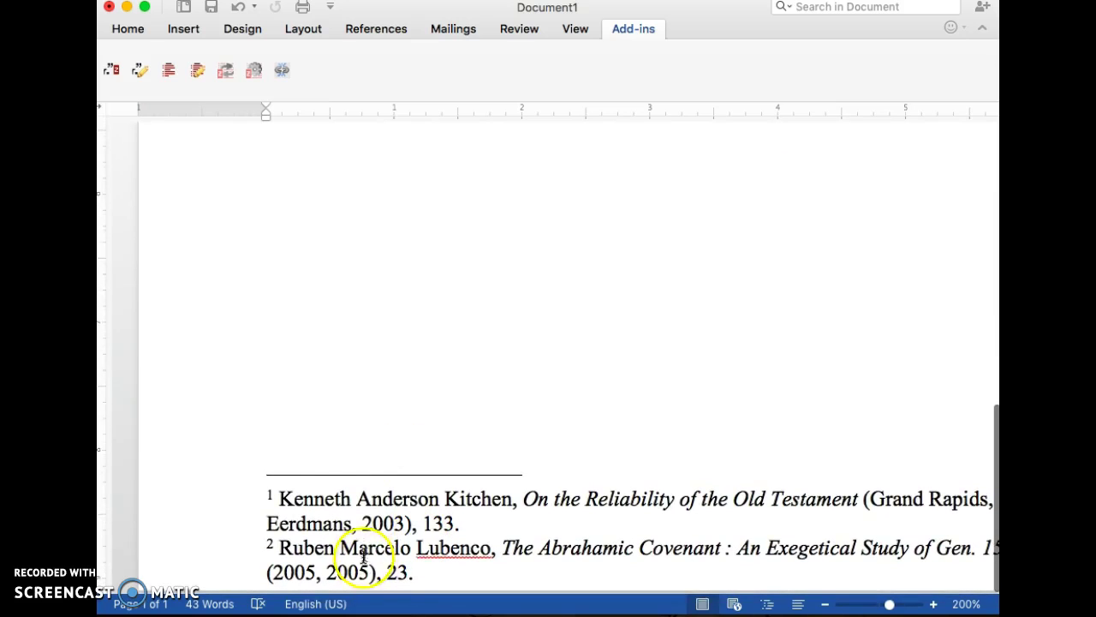
scroll(582, 297, "up", 5)
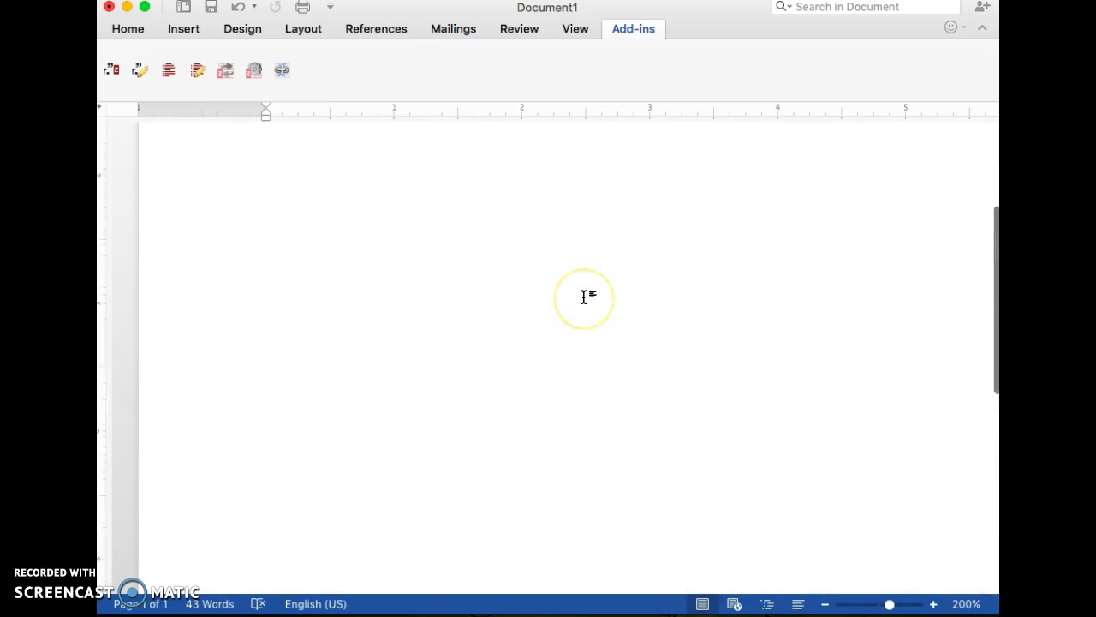
scroll(582, 296, "up", 3)
scroll(583, 296, "down", 1)
left_click(869, 143)
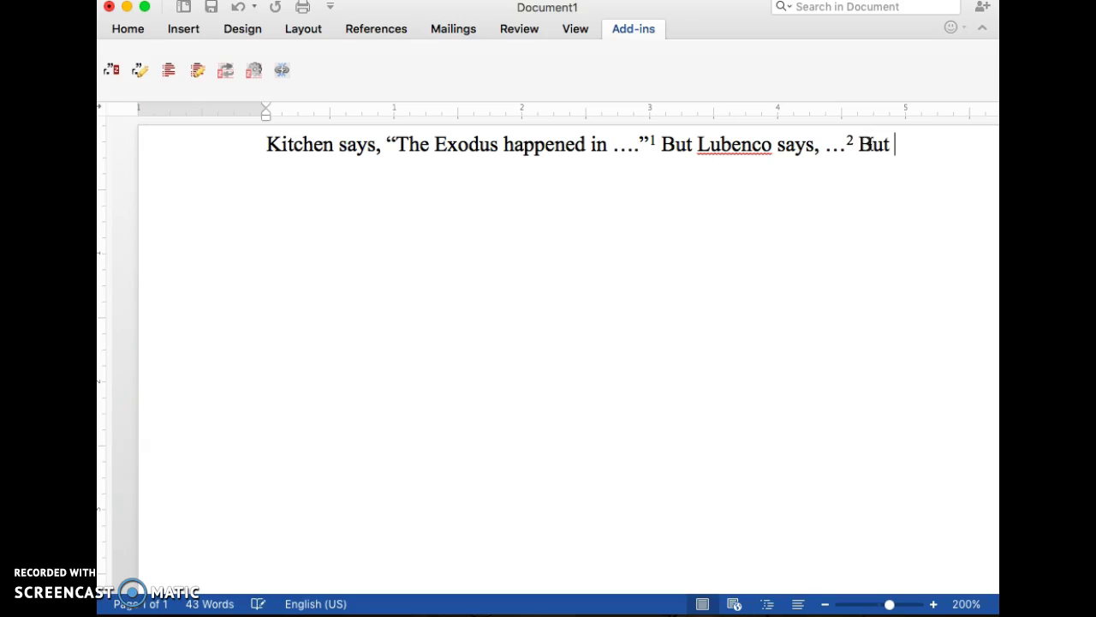
Add 'Kitchen responds' to the sentence and begin a new Zotero citation search.
type("Kitchen resp")
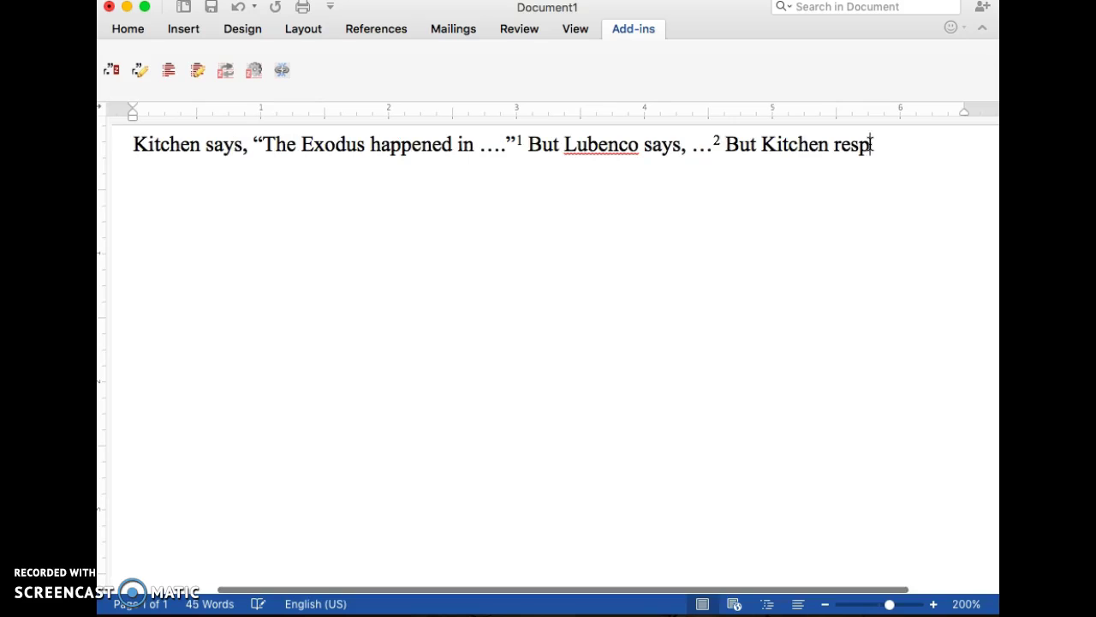
type("ons")
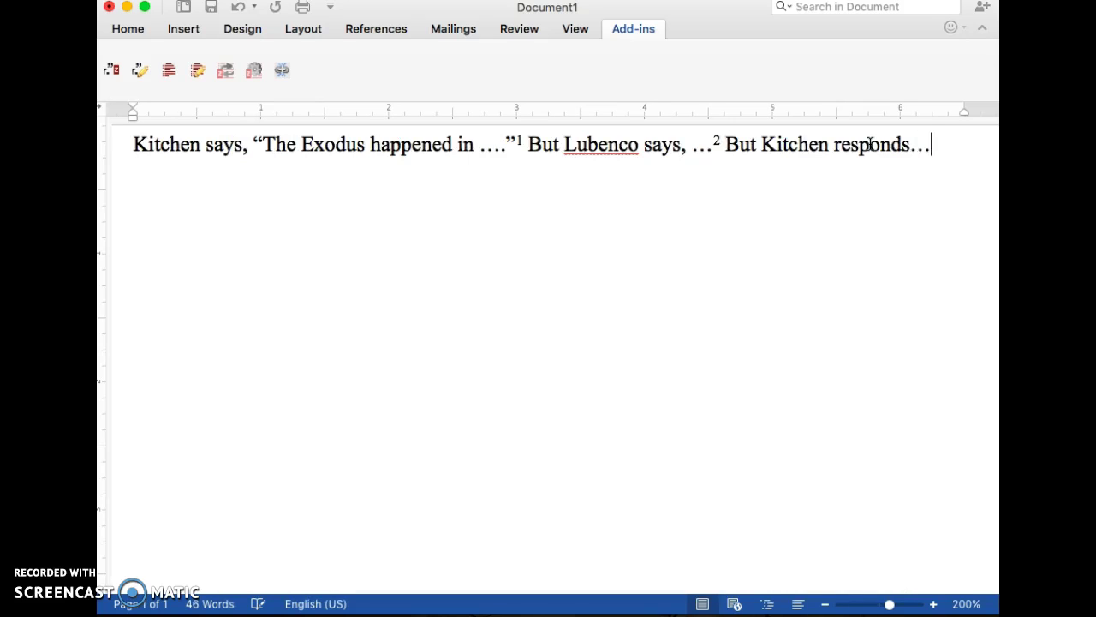
left_click(114, 72)
left_click(317, 217)
type("kitche")
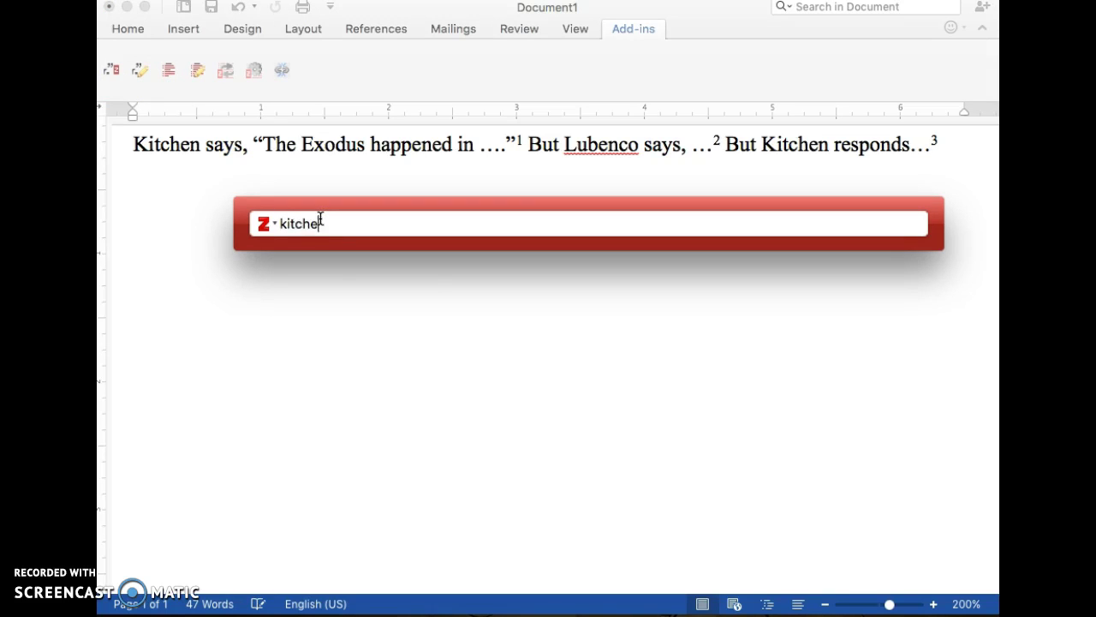
type("n")
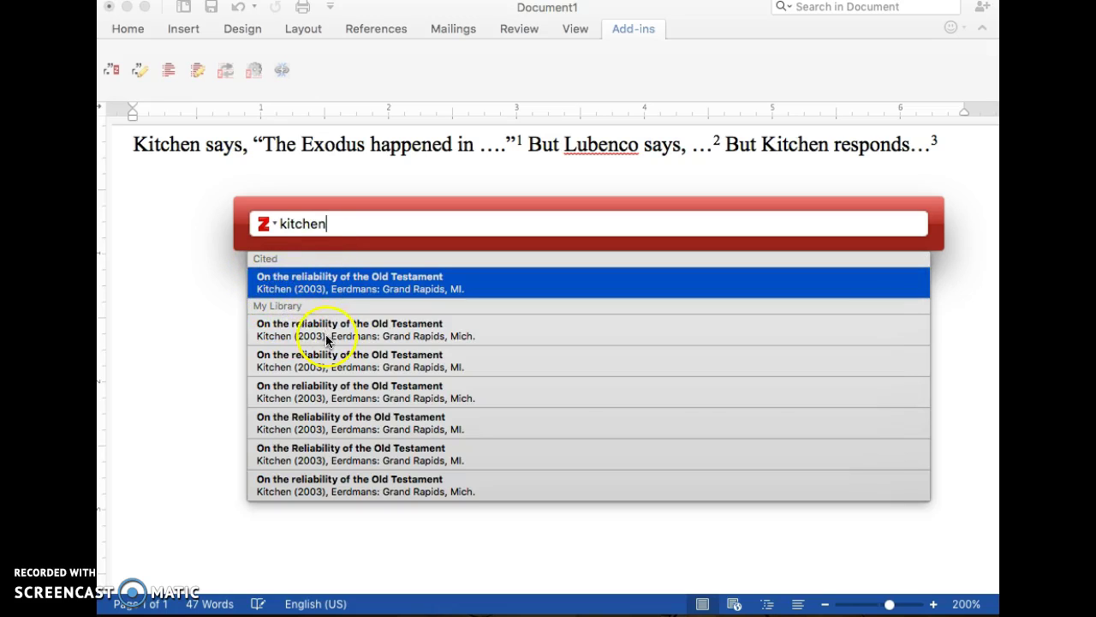
Cite Kitchen's 2003 book at page 135 as footnote 3 and check its short form.
left_click(326, 287)
left_click(342, 224)
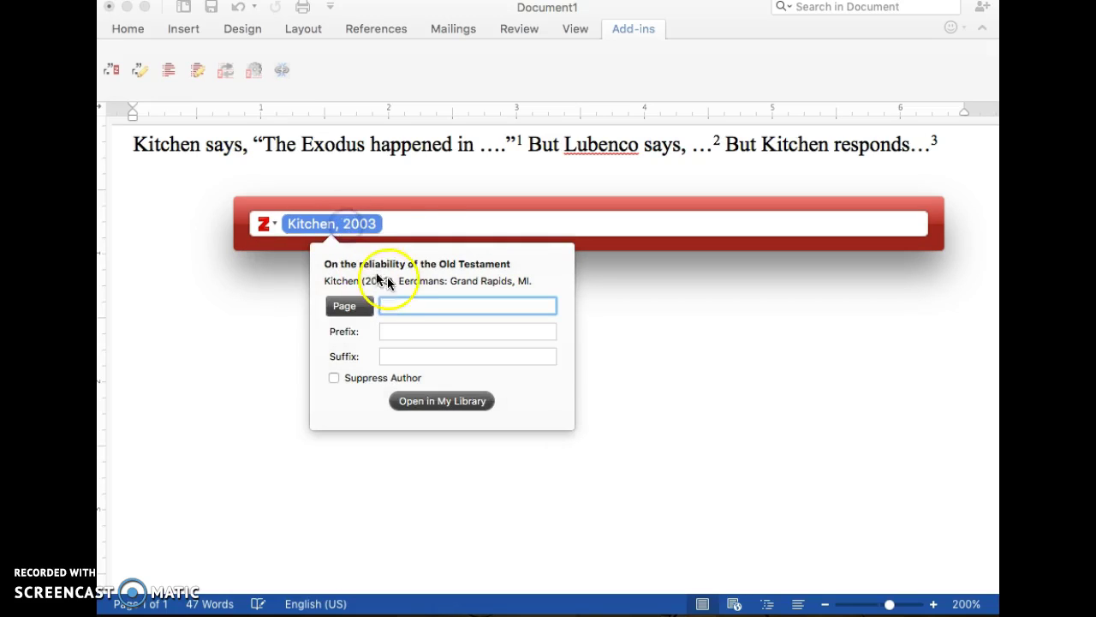
type("135")
key("Return")
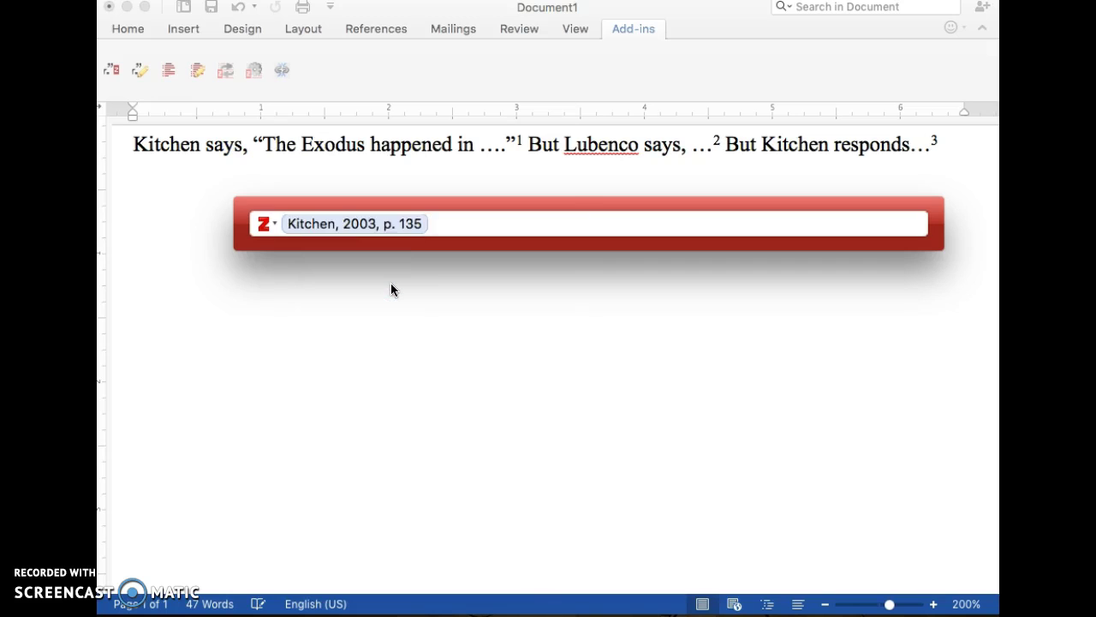
key("Return")
scroll(452, 379, "down", 3)
scroll(453, 379, "down", 5)
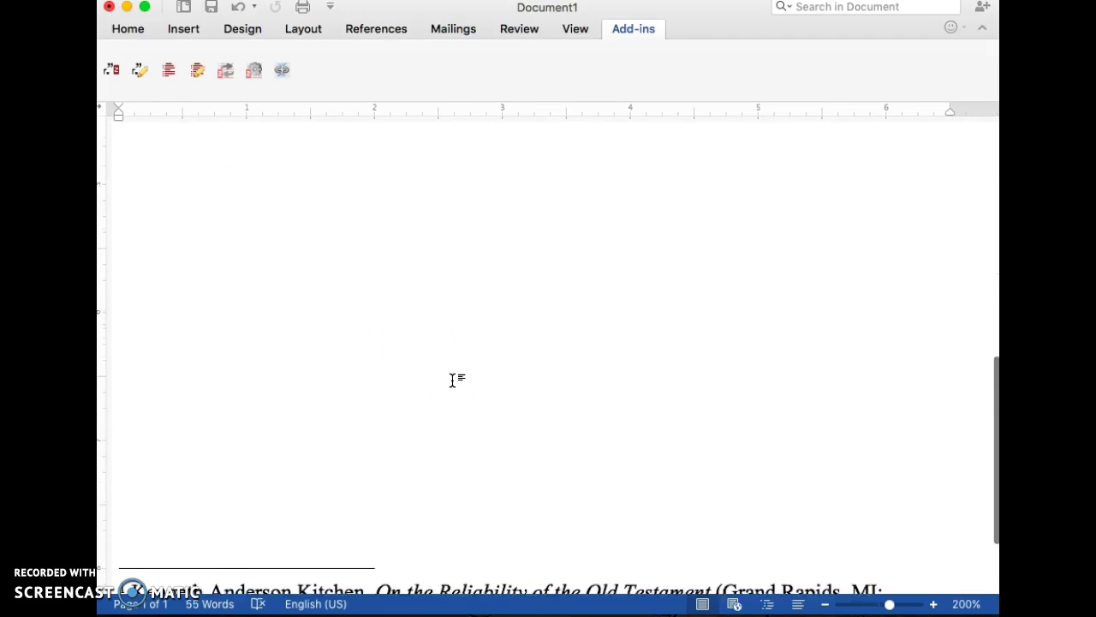
scroll(452, 380, "down", 3)
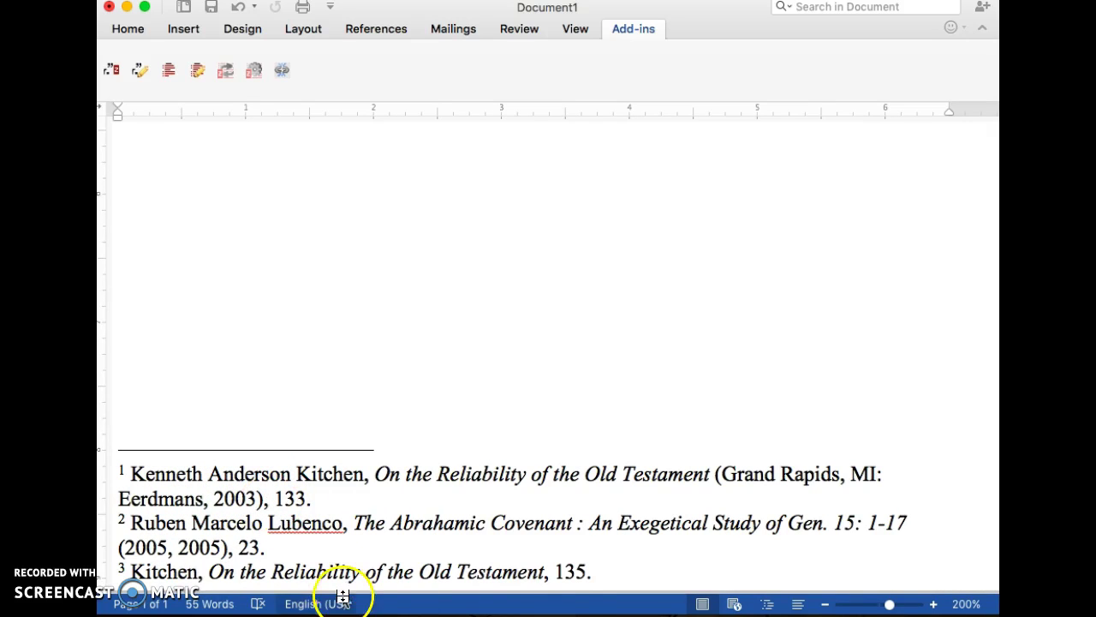
scroll(586, 561, "up", 10)
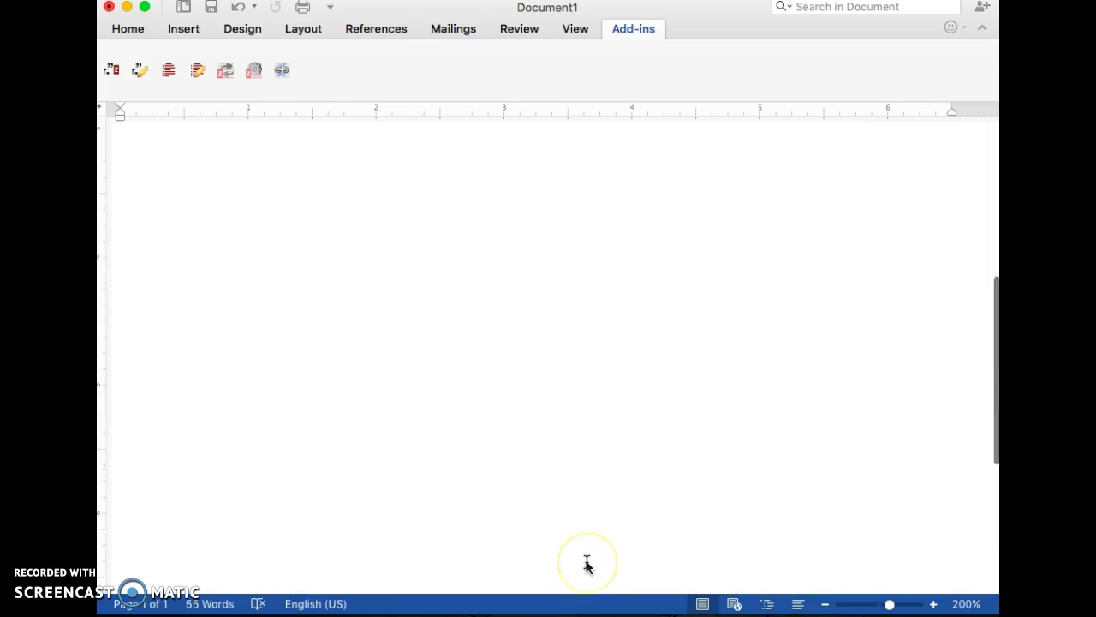
scroll(585, 561, "up", 5)
Delete the 'But Lubenco says' clause together with its footnote 2.
left_click_drag(710, 144, 543, 148)
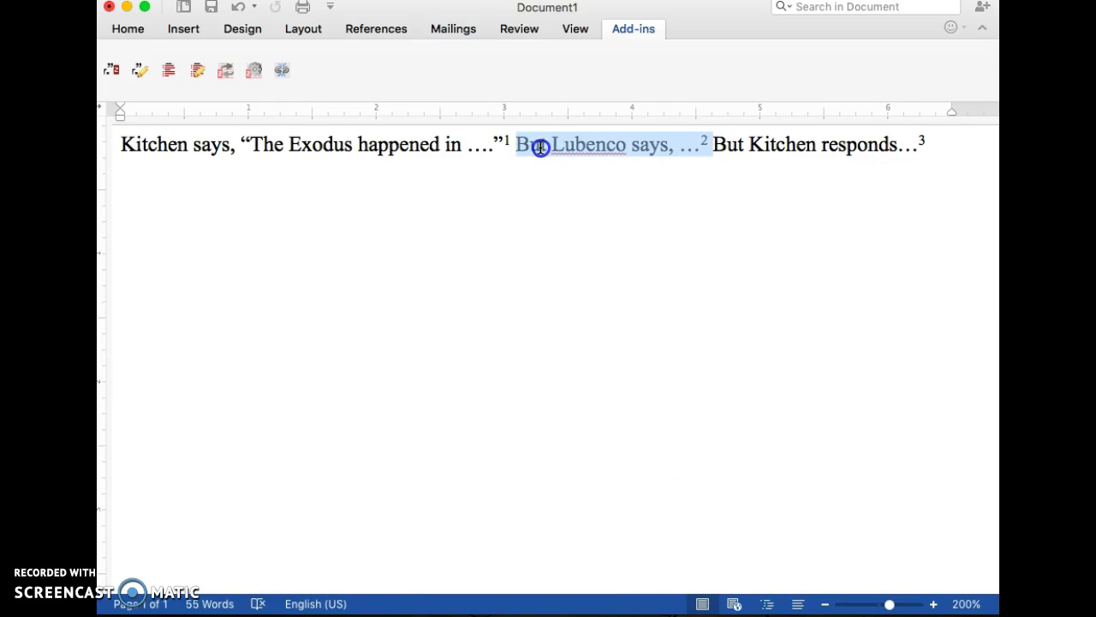
key("Delete")
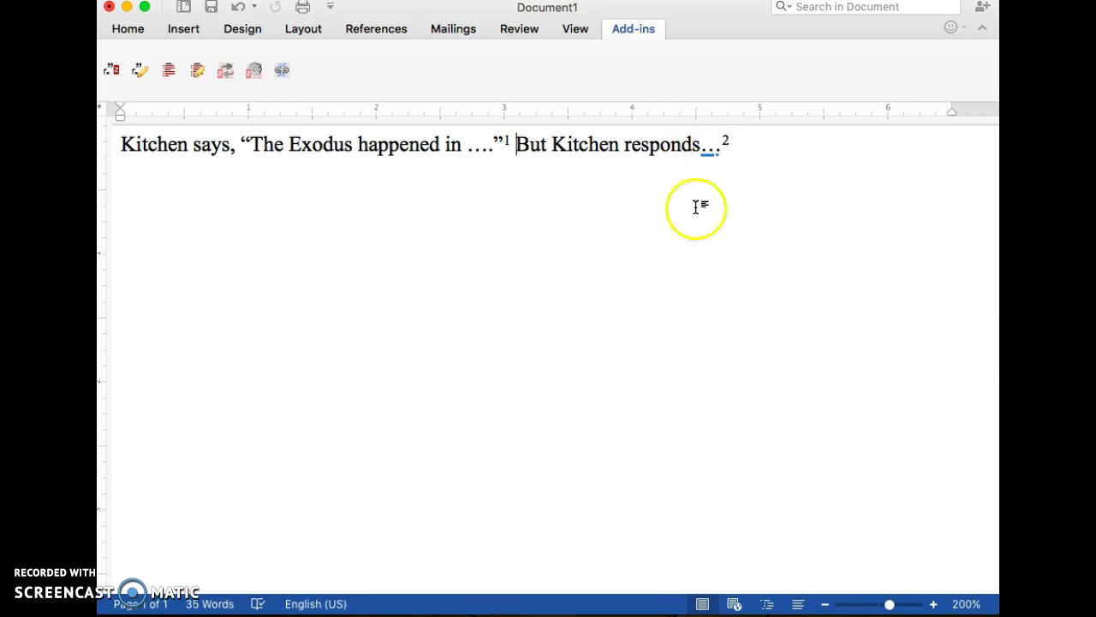
scroll(696, 208, "down", 5)
scroll(679, 232, "down", 5)
scroll(679, 232, "down", 5)
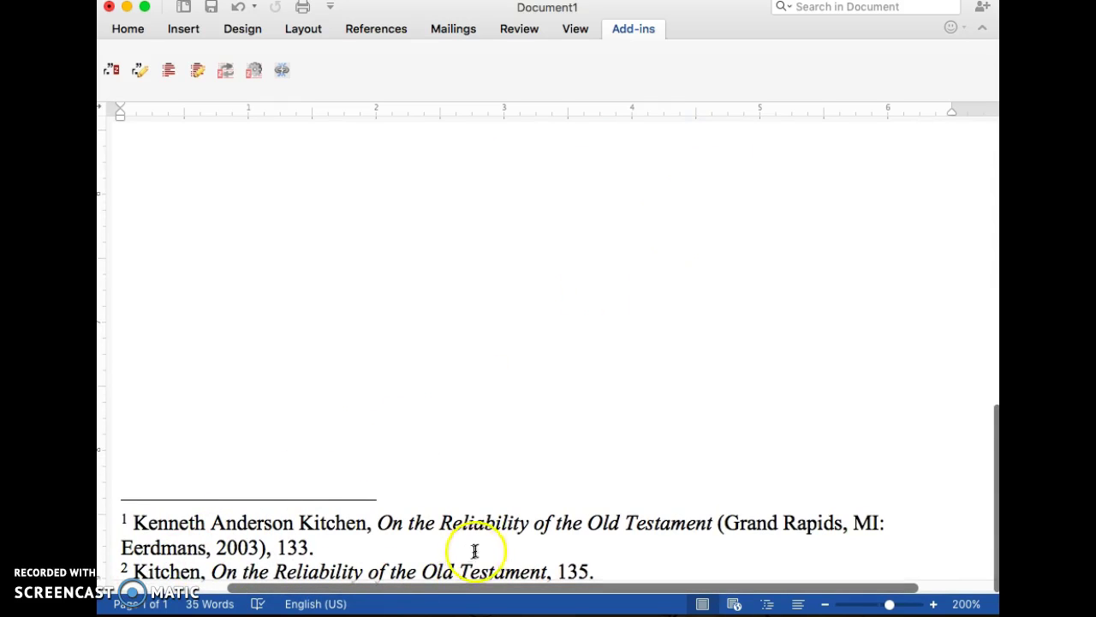
Refresh Zotero citations so the remaining Kitchen note reads 'Ibid., 135.'.
scroll(360, 480, "up", 2)
scroll(335, 457, "up", 5)
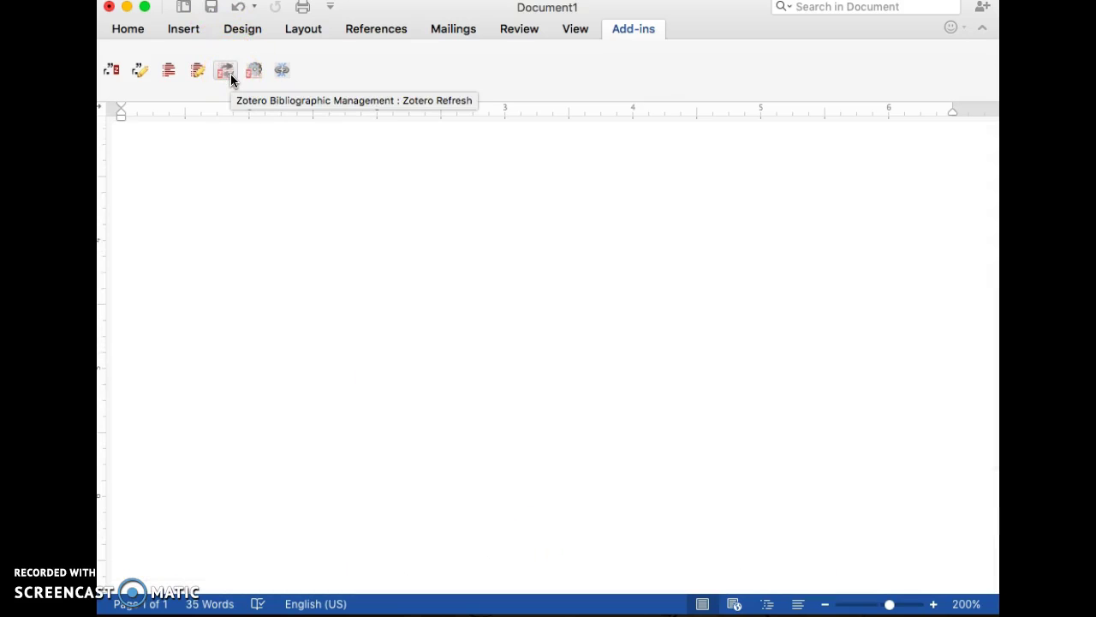
left_click(228, 74)
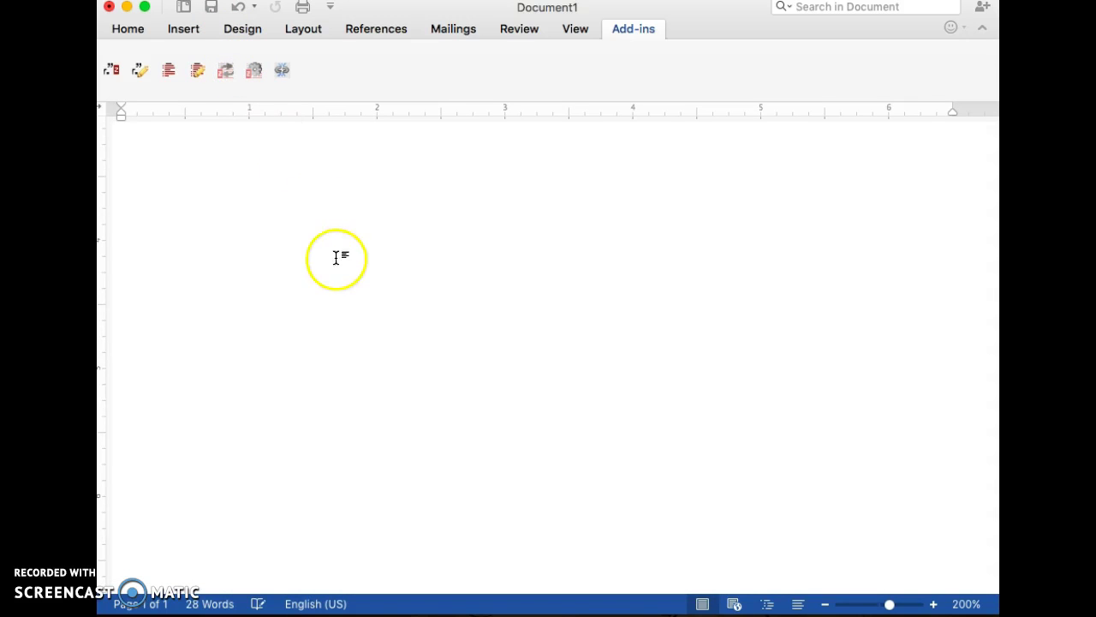
scroll(381, 311, "down", 5)
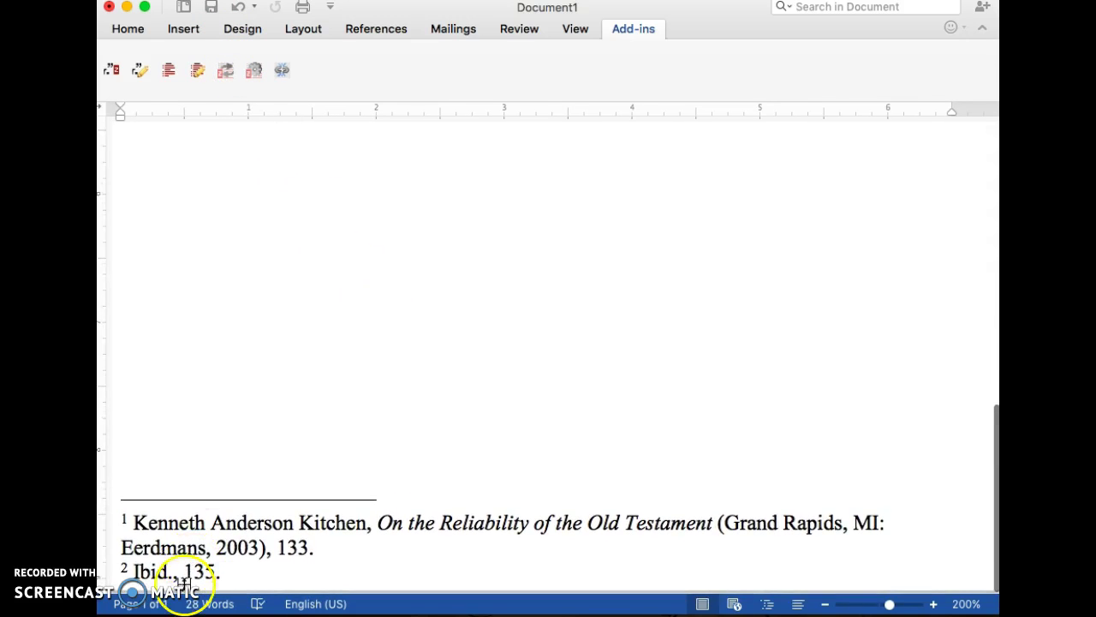
Type the word 'Lubenco' after footnote 1.
double_click(293, 584)
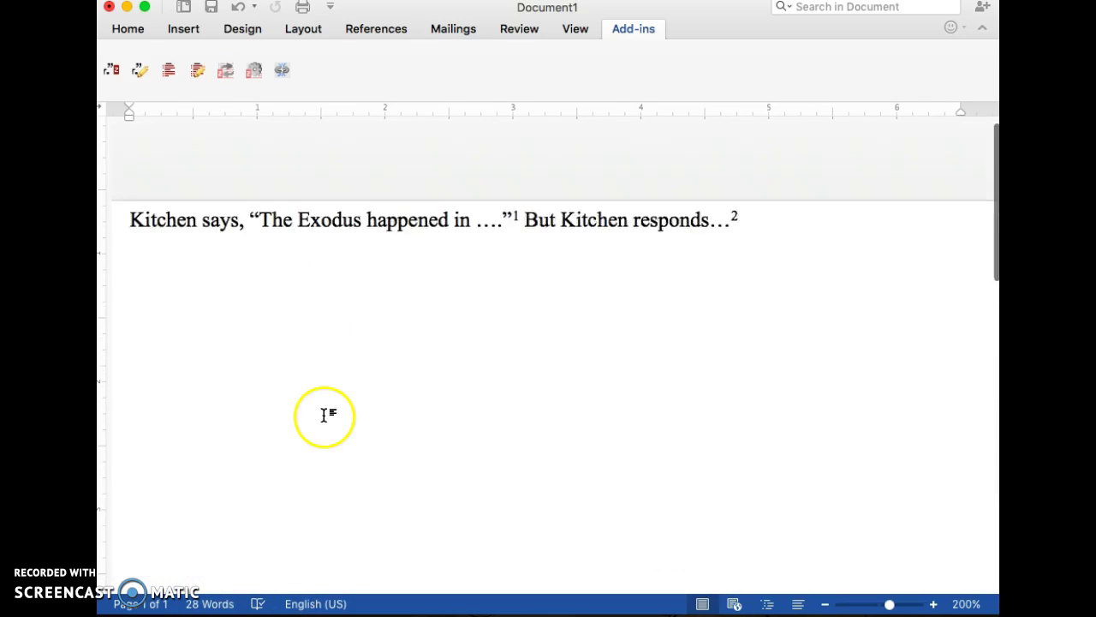
type("Lubenc")
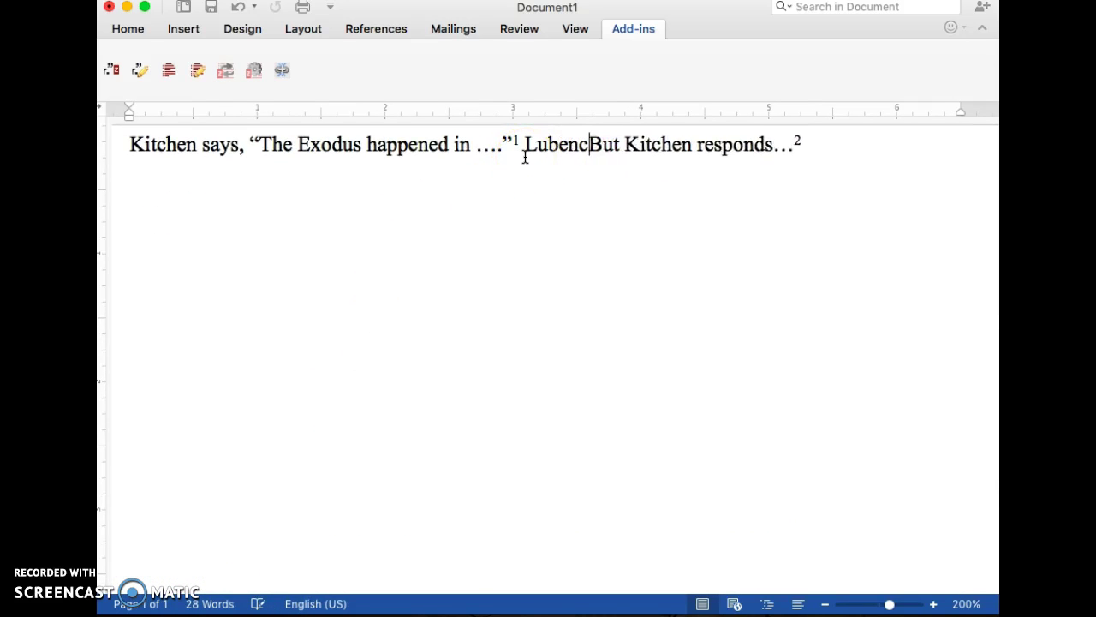
type("o")
key("BackSpace")
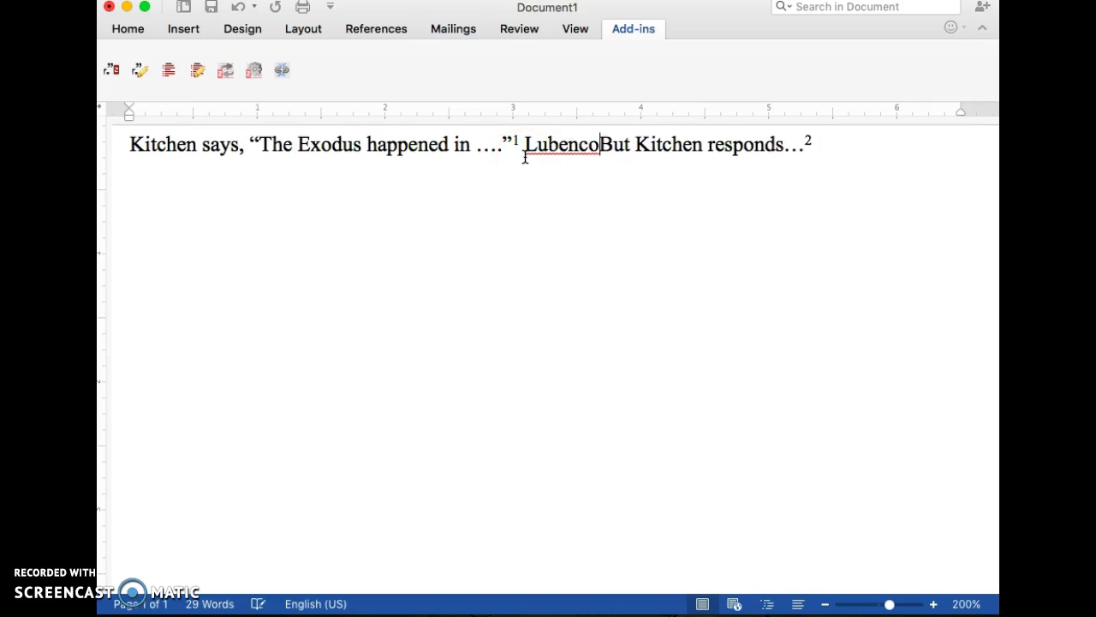
Cite Lubenco's 2005 book at page 13 as the new footnote 2.
left_click(111, 70)
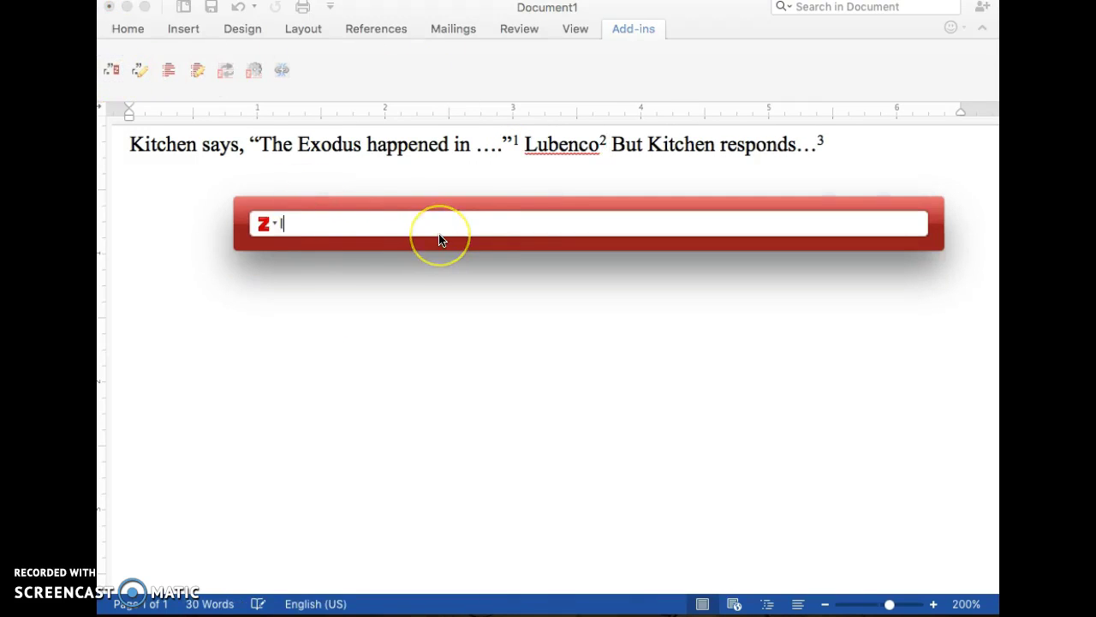
type("luben")
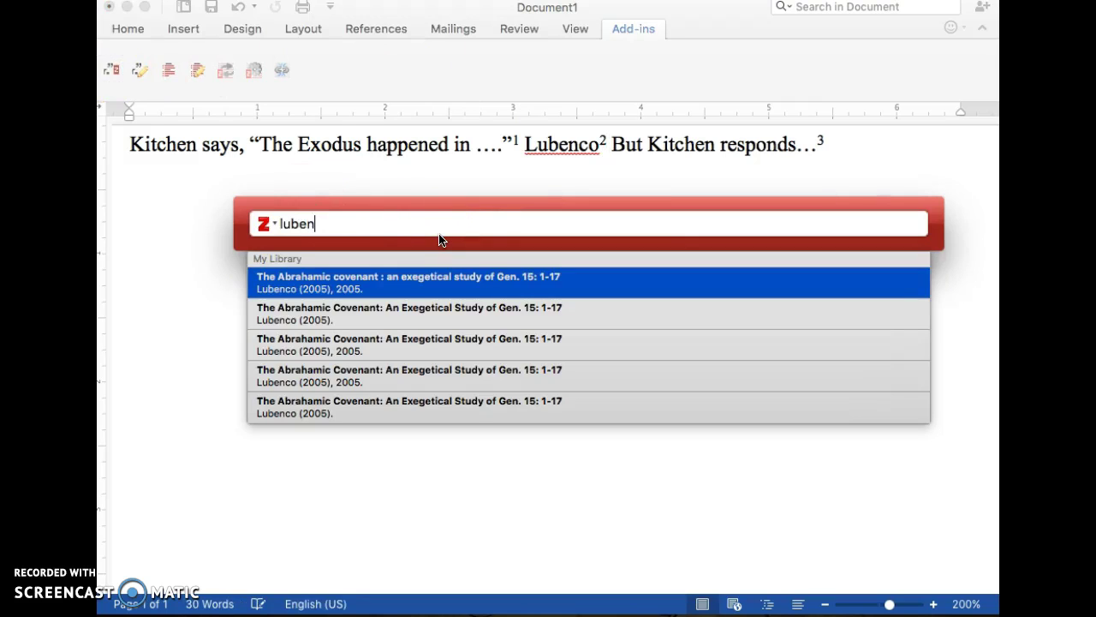
key("Return")
left_click(397, 231)
type("13")
key("Return")
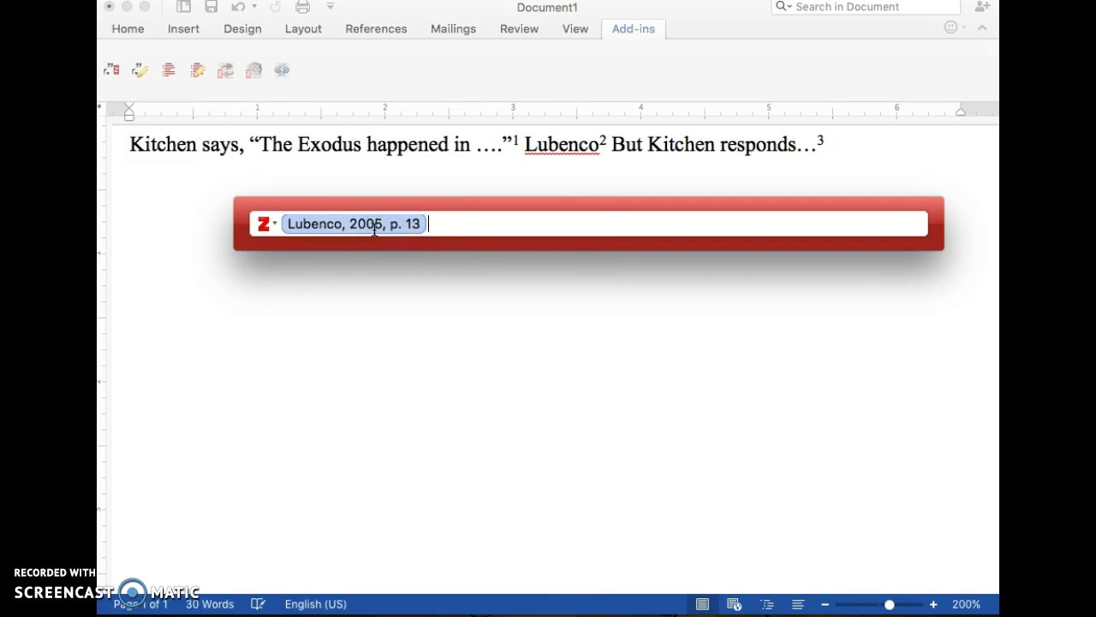
key("Return")
left_click(438, 323)
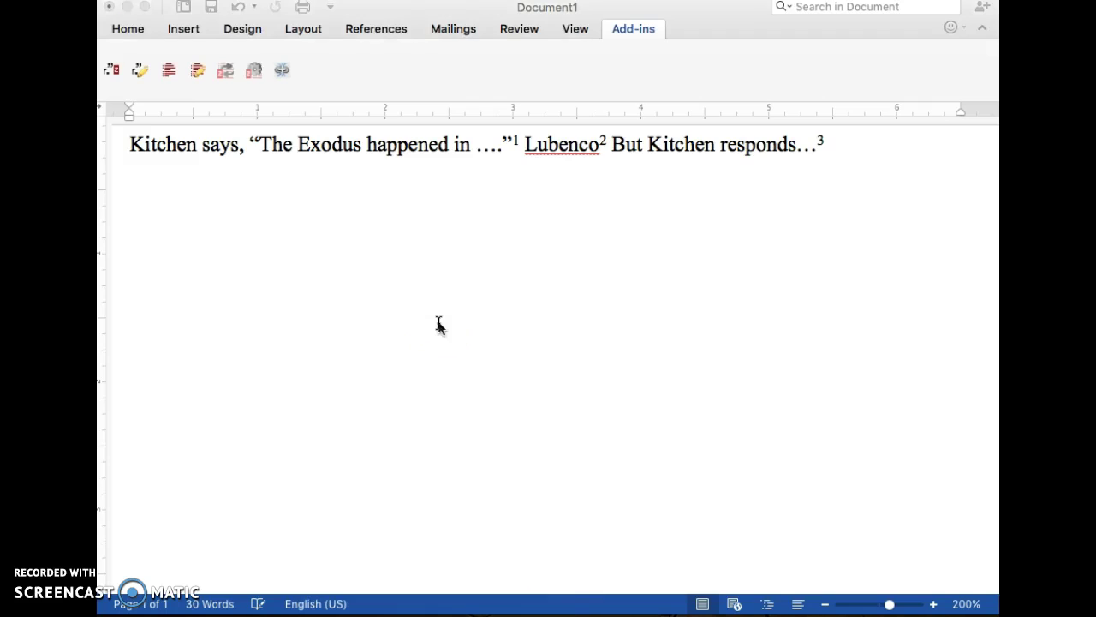
scroll(438, 323, "down", 1)
scroll(438, 323, "down", 10)
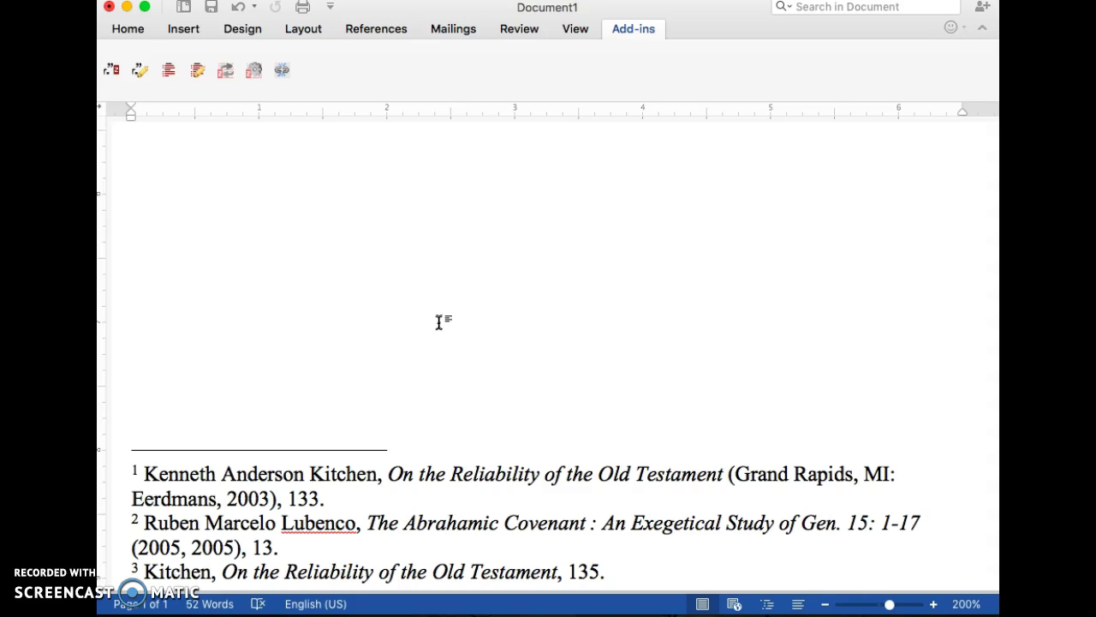
left_click(526, 313)
scroll(530, 314, "up", 2)
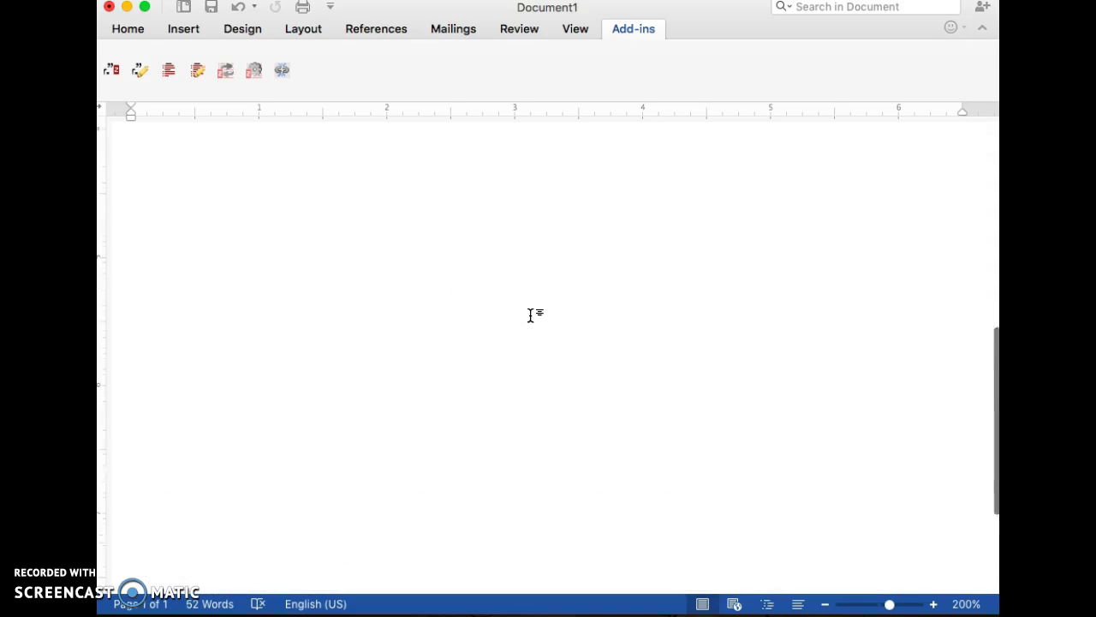
scroll(530, 314, "up", 5)
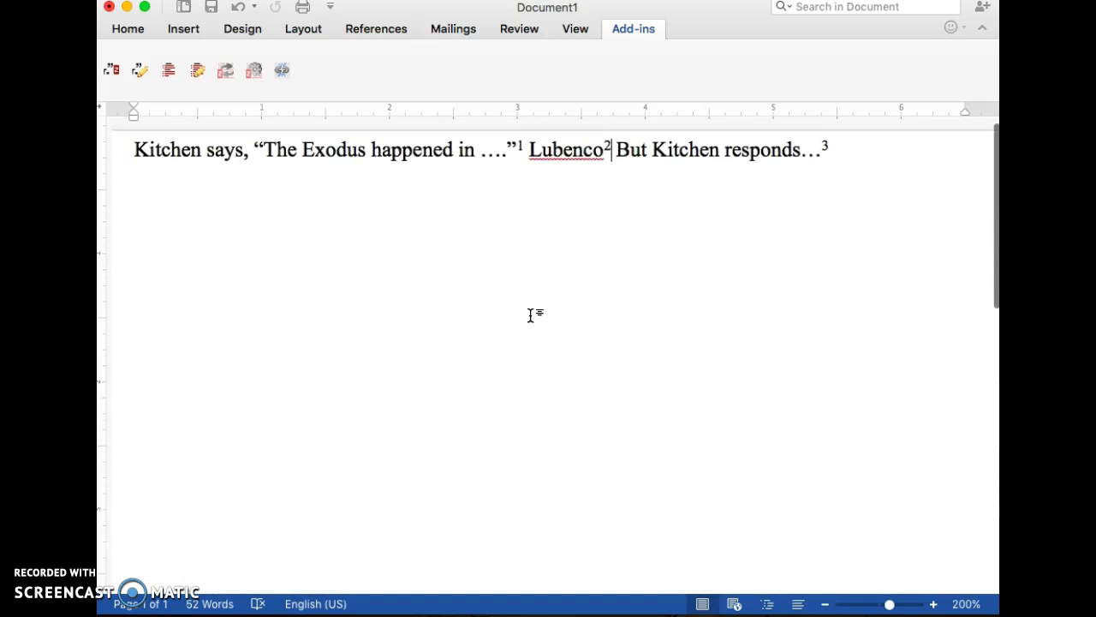
left_click(855, 142)
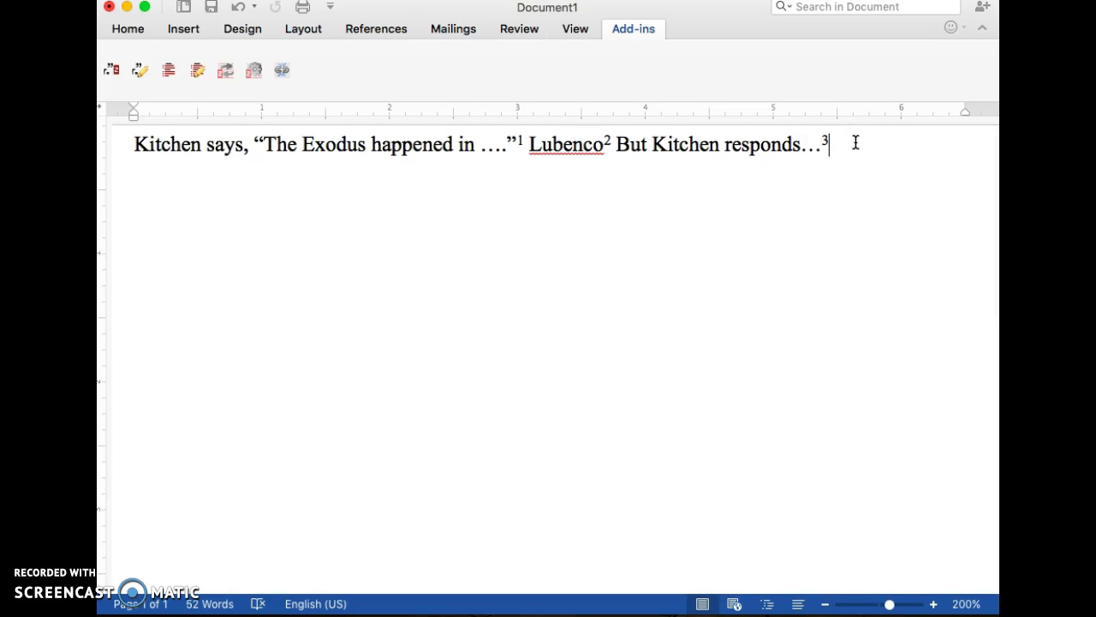